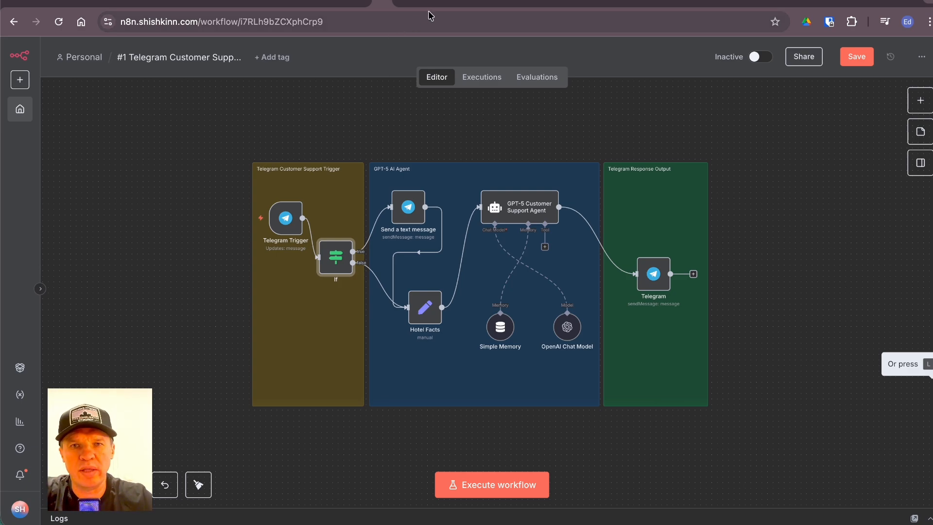
- Switch to the n8n.io website and look over its home page, including the example workflow
{"action": "left_click", "coordinate": [407, 6]}
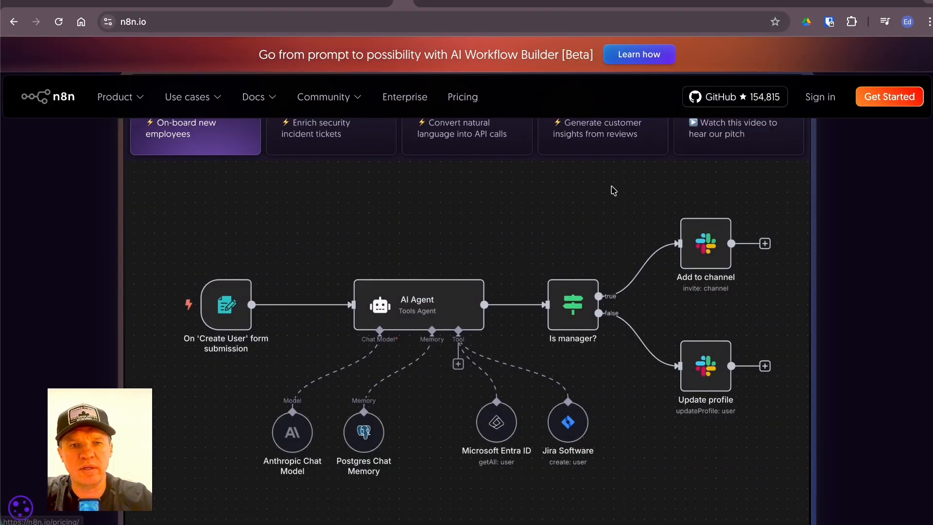
{"action": "scroll", "coordinate": [628, 189], "scroll_direction": "up", "scroll_amount": 3}
{"action": "scroll", "coordinate": [629, 190], "scroll_direction": "up", "scroll_amount": 5}
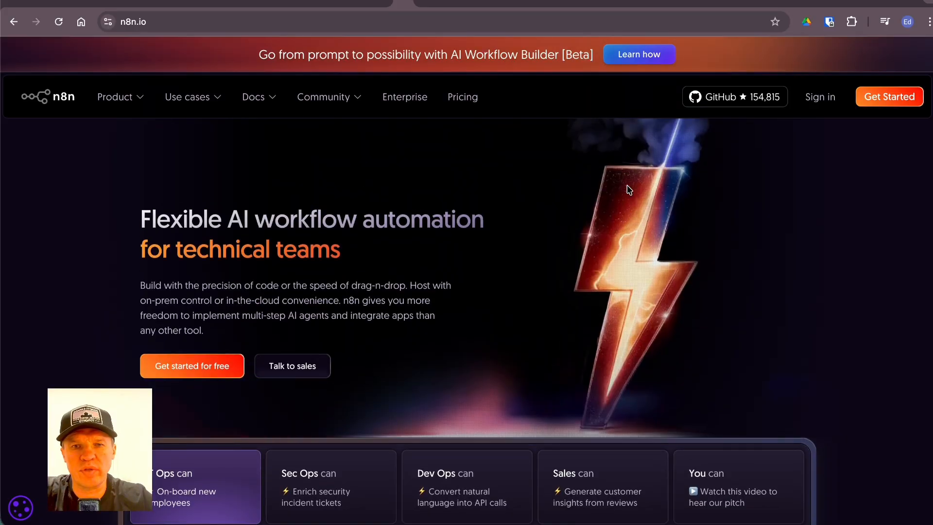
{"action": "left_click", "coordinate": [173, 25]}
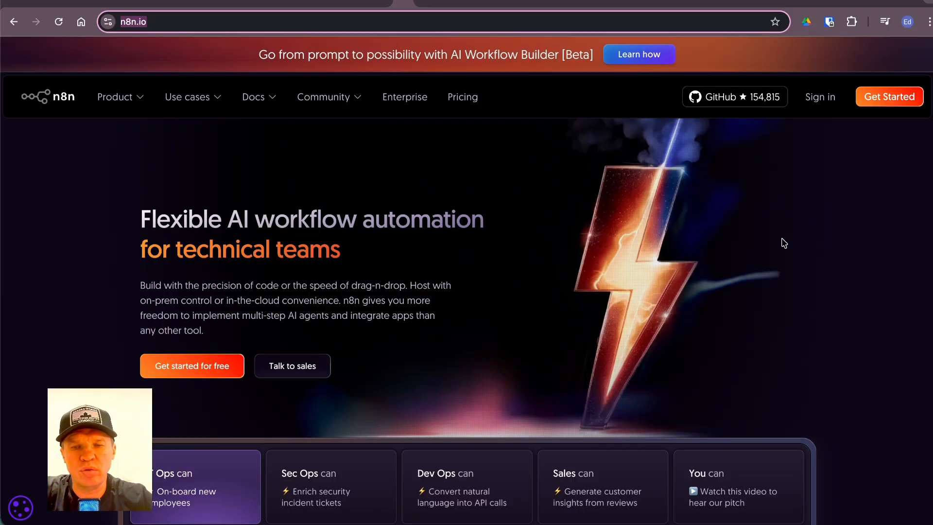
{"action": "scroll", "coordinate": [783, 243], "scroll_direction": "down", "scroll_amount": 4}
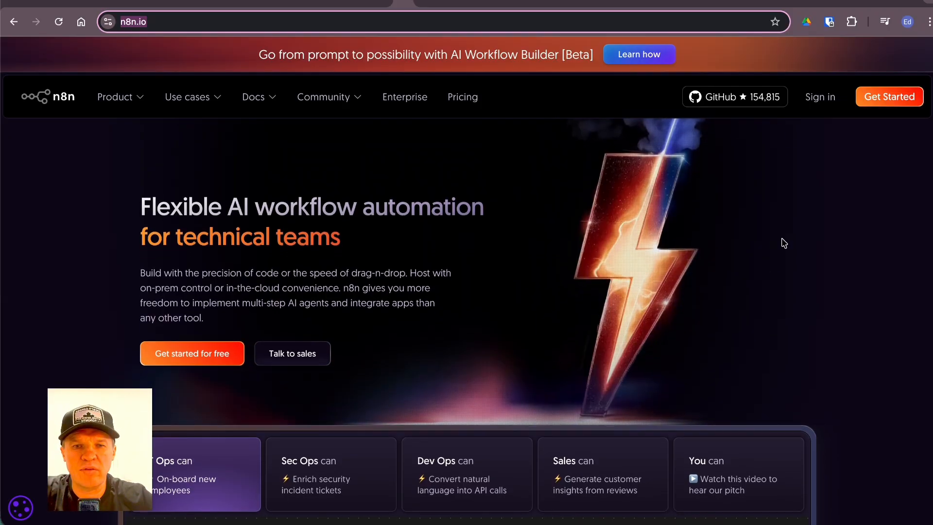
{"action": "scroll", "coordinate": [784, 243], "scroll_direction": "down", "scroll_amount": 4}
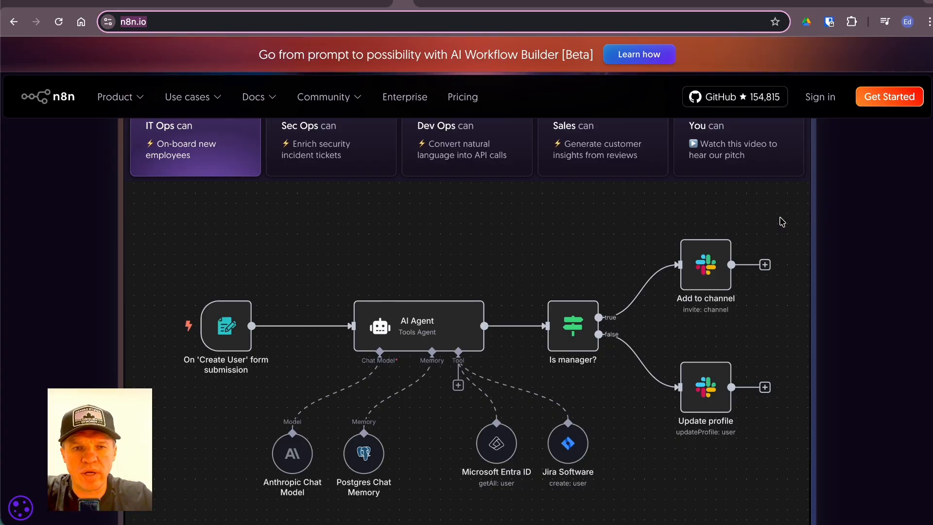
{"action": "scroll", "coordinate": [782, 222], "scroll_direction": "up", "scroll_amount": 6}
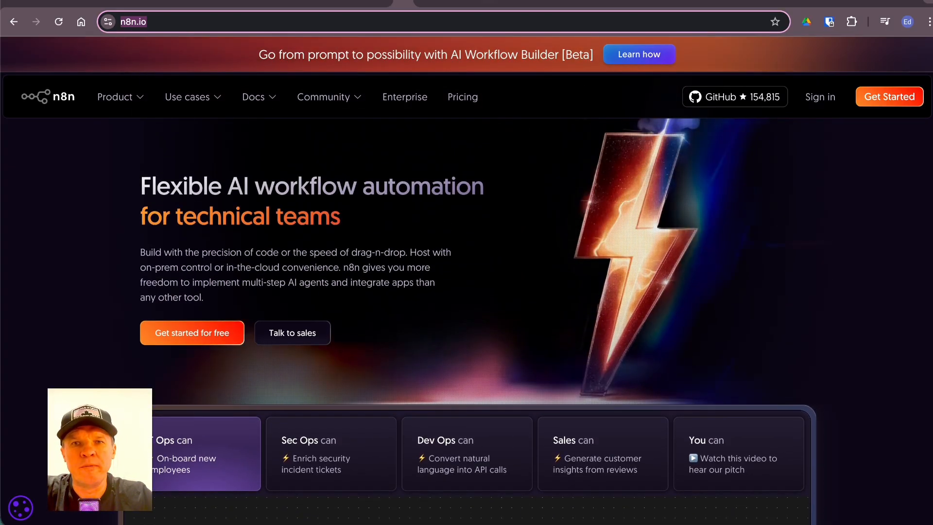
- Switch to Google Trends and examine the popularity graph comparing n8n, zapier and make.com
{"action": "left_click", "coordinate": [444, 7]}
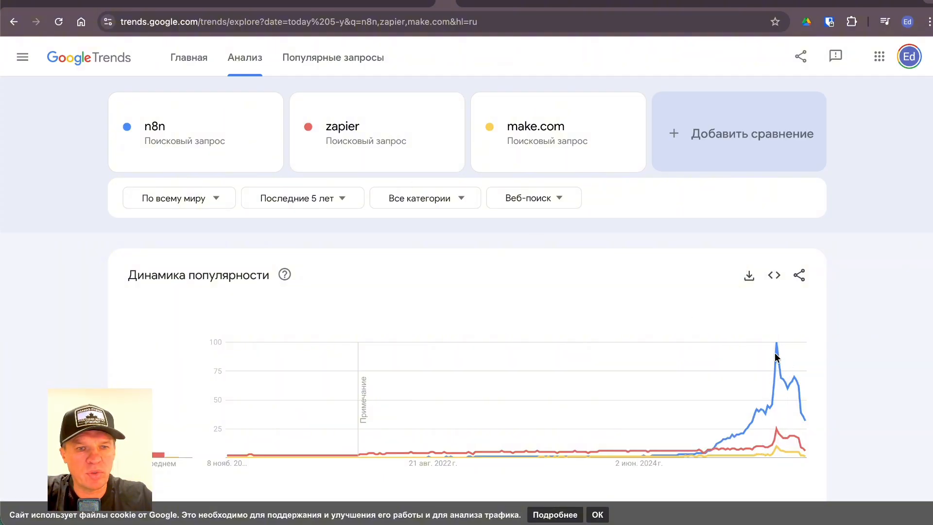
{"action": "mouse_move", "coordinate": [781, 368]}
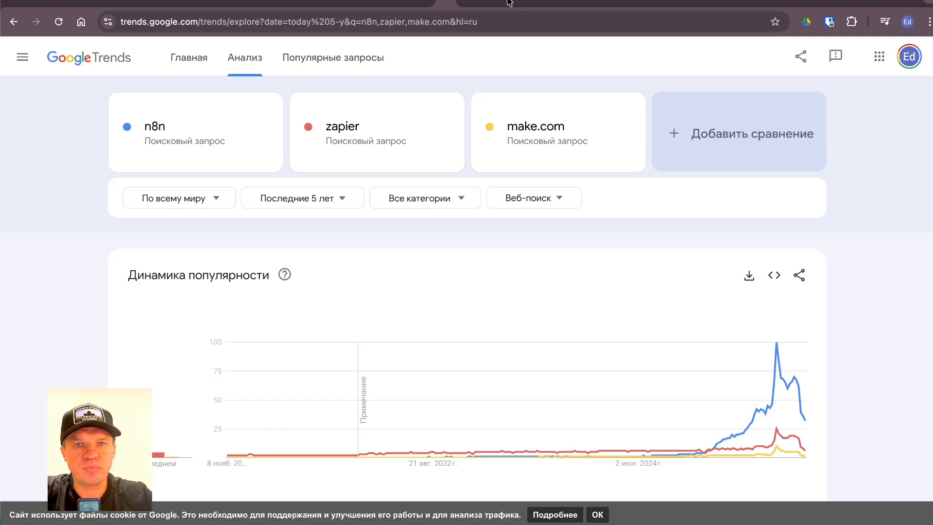
- Return to the Telegram customer support workflow in n8n, view the Telegram Trigger node's parameters and go back to the canvas
{"action": "left_click", "coordinate": [381, 7]}
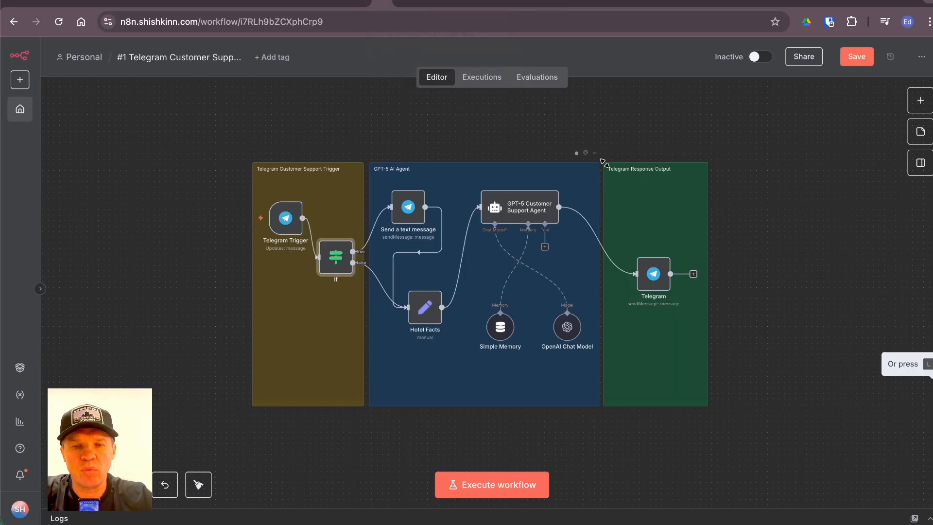
{"action": "scroll", "coordinate": [751, 164], "scroll_direction": "up", "scroll_amount": 3}
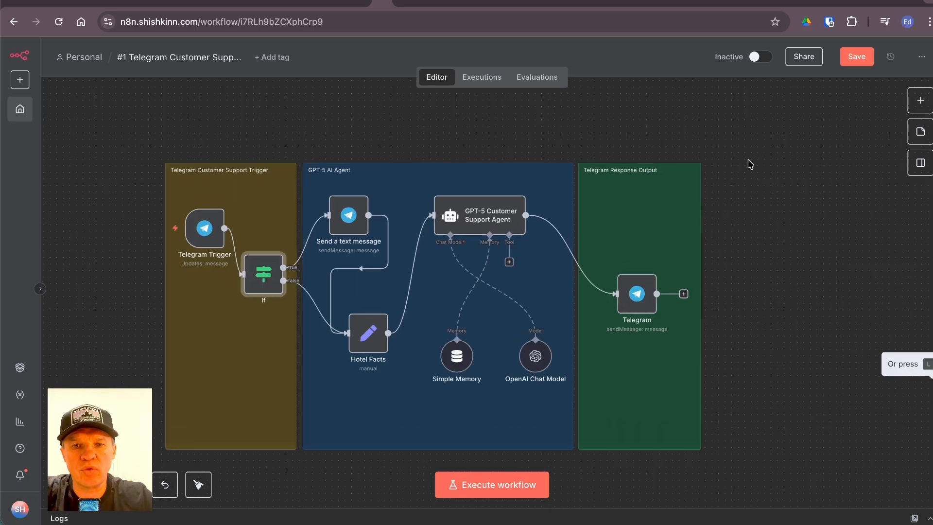
{"action": "scroll", "coordinate": [748, 202], "scroll_direction": "left", "scroll_amount": 3}
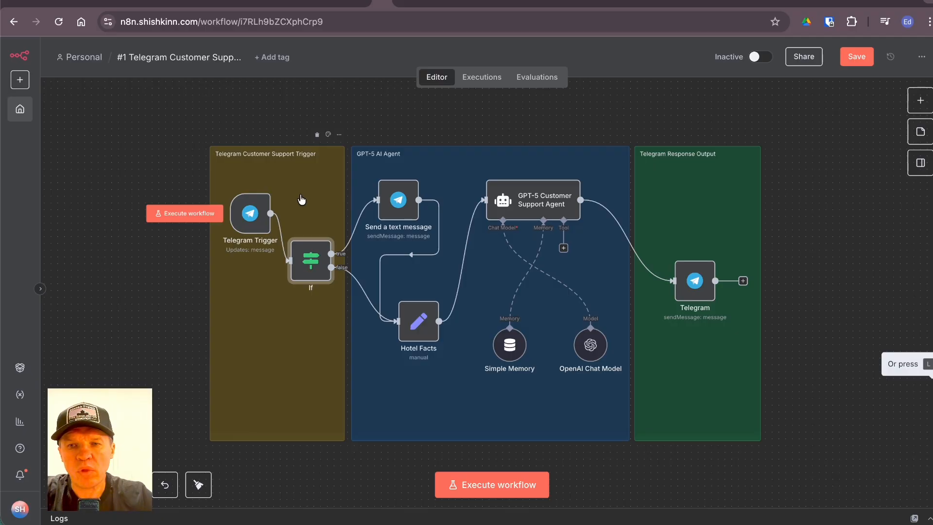
{"action": "double_click", "coordinate": [251, 215]}
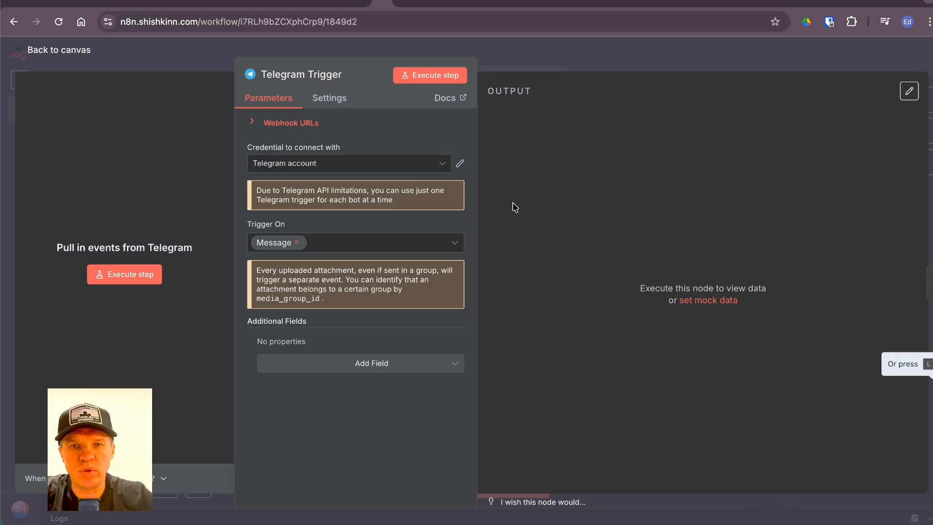
{"action": "left_click", "coordinate": [88, 53]}
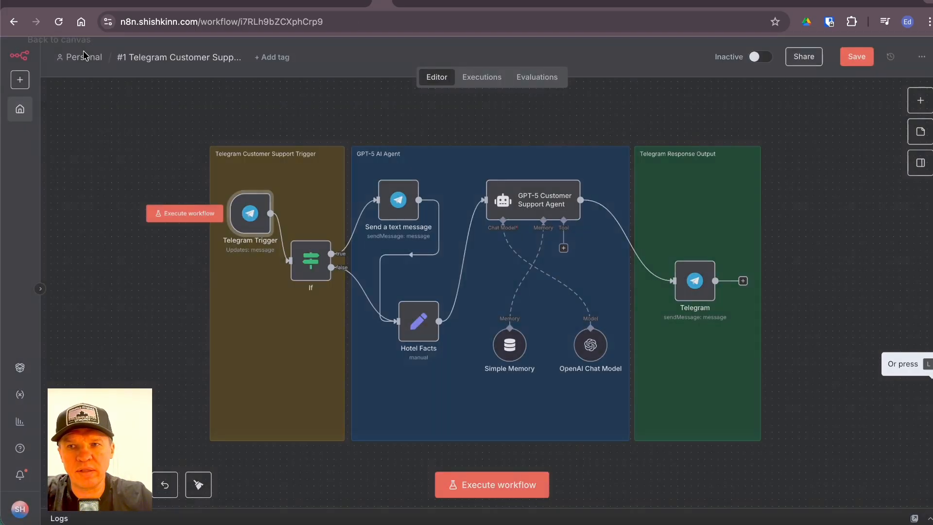
- Search the node library for "telegram"
{"action": "left_click", "coordinate": [920, 101]}
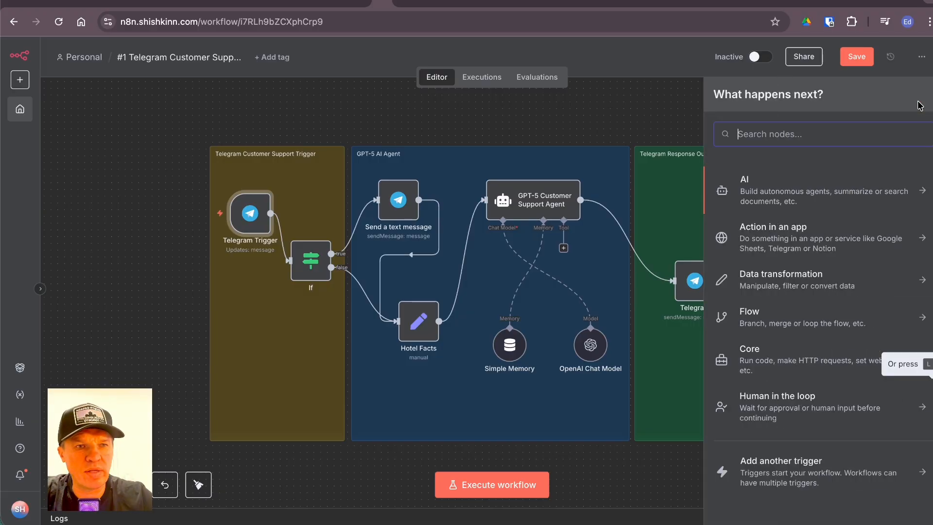
{"action": "type", "text": "te"}
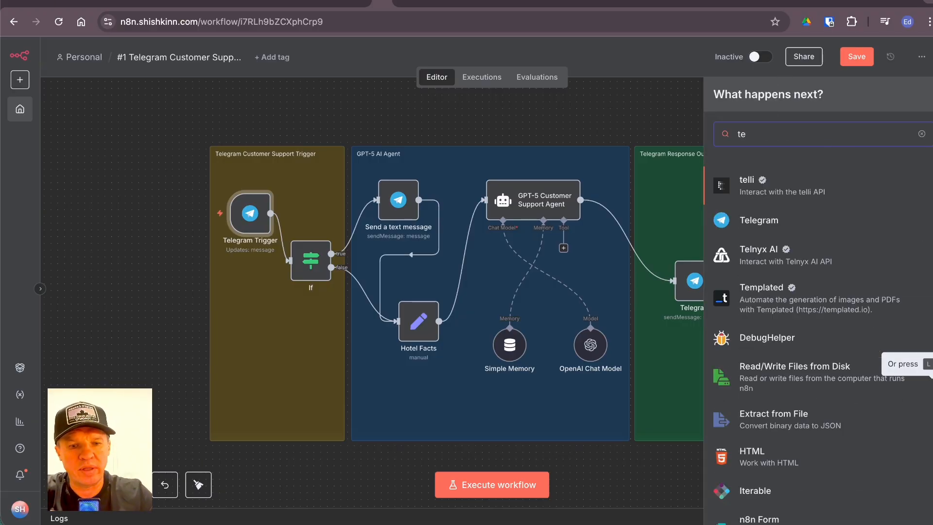
{"action": "type", "text": "legram"}
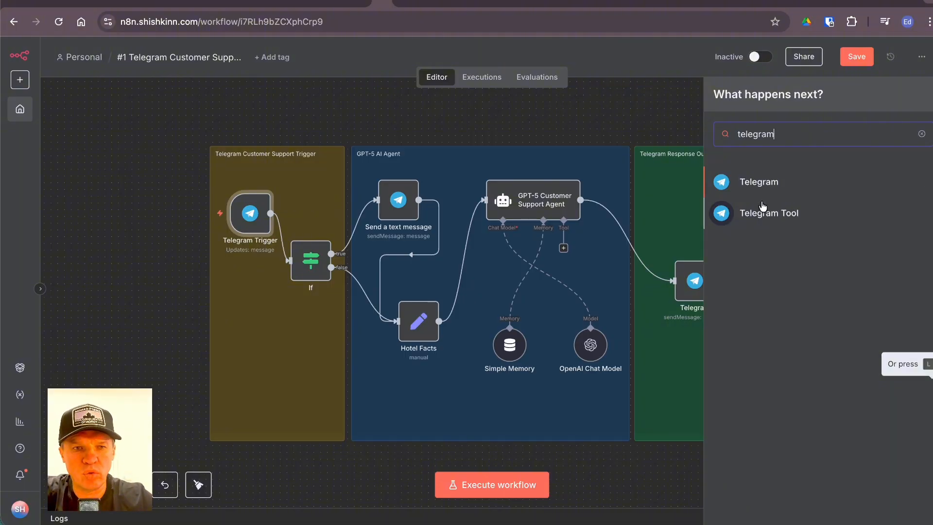
- Search the node library for "google" instead, then clear the search and close the library without adding a node
{"action": "key", "text": "BackSpace"}
{"action": "key", "text": "BackSpace"}
{"action": "key", "text": "BackSpace"}
{"action": "key", "text": "BackSpace"}
{"action": "key", "text": "BackSpace"}
{"action": "key", "text": "BackSpace"}
{"action": "key", "text": "BackSpace"}
{"action": "key", "text": "BackSpace"}
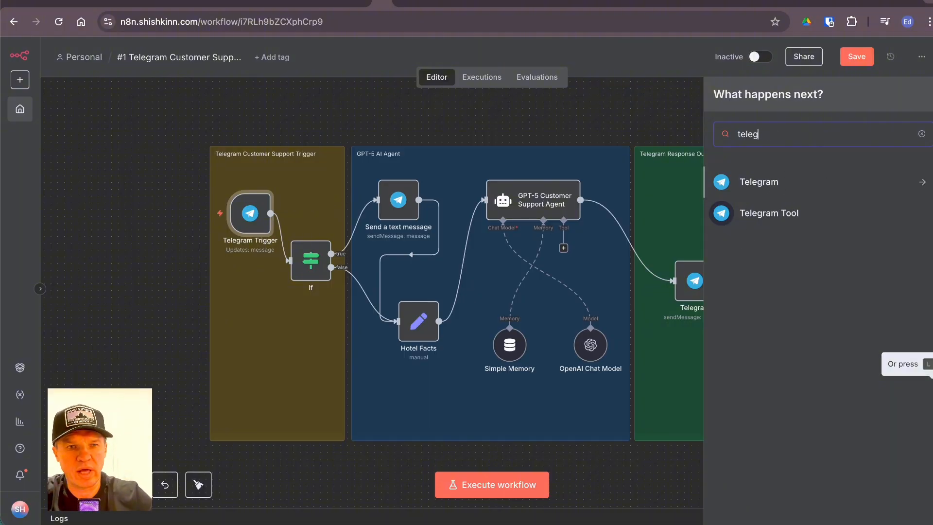
{"action": "type", "text": "google"}
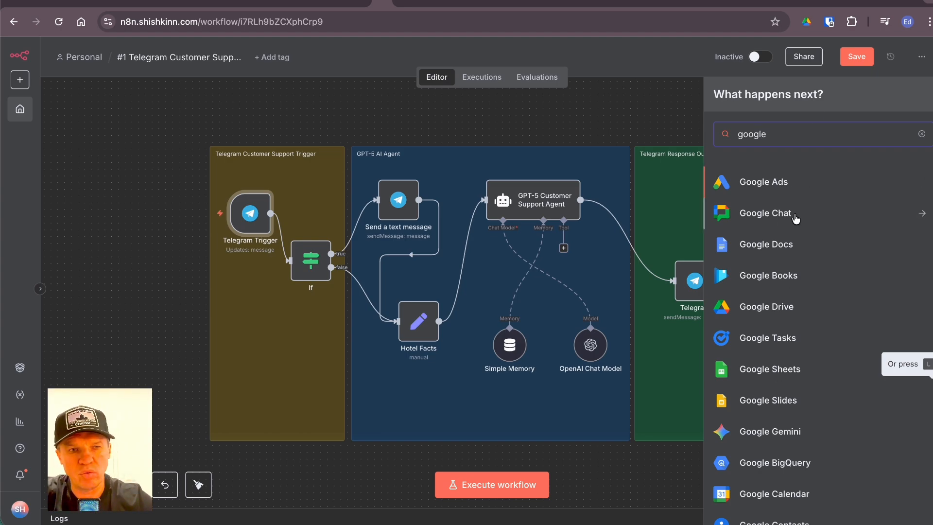
{"action": "left_click_drag", "start_coordinate": [776, 137], "coordinate": [728, 140]}
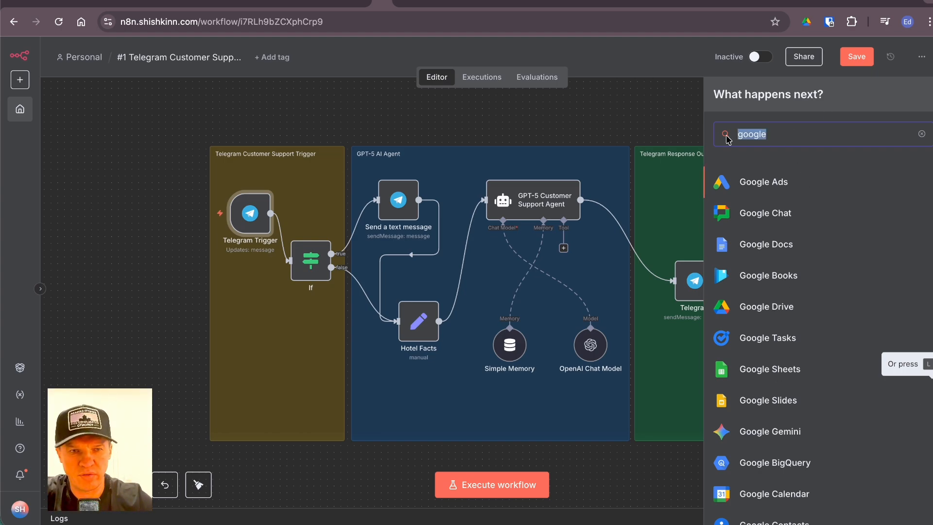
{"action": "key", "text": "BackSpace"}
{"action": "left_click", "coordinate": [646, 126]}
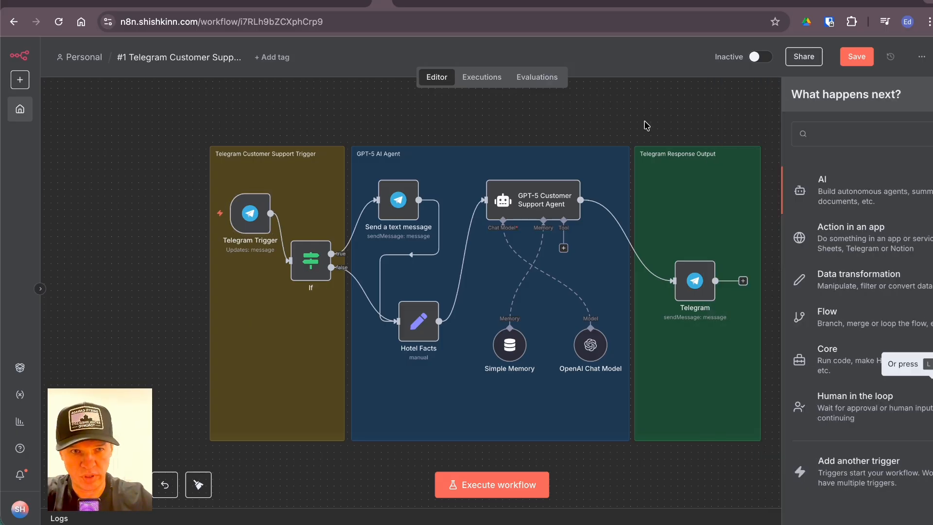
- From the Telegram Trigger node, view the fields of a new Telegram API credential, close it without saving and return to the canvas
{"action": "double_click", "coordinate": [256, 214]}
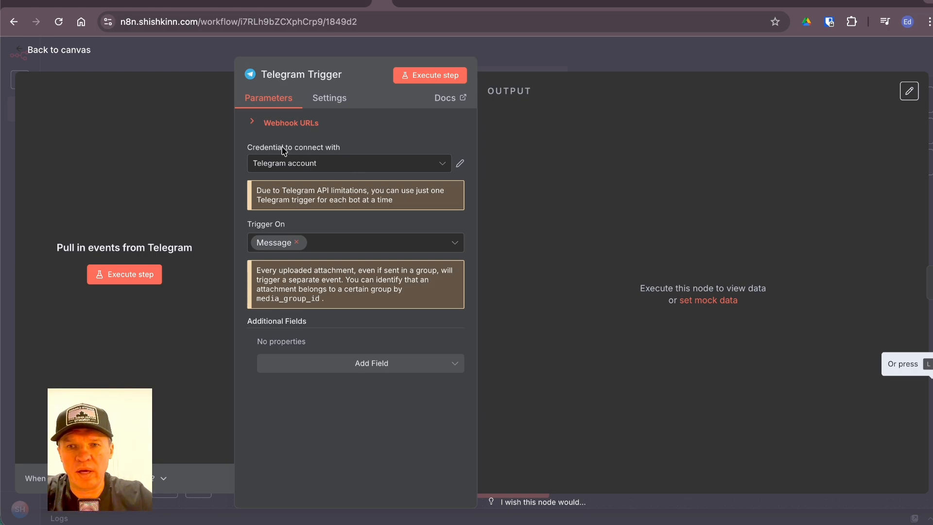
{"action": "left_click", "coordinate": [308, 165]}
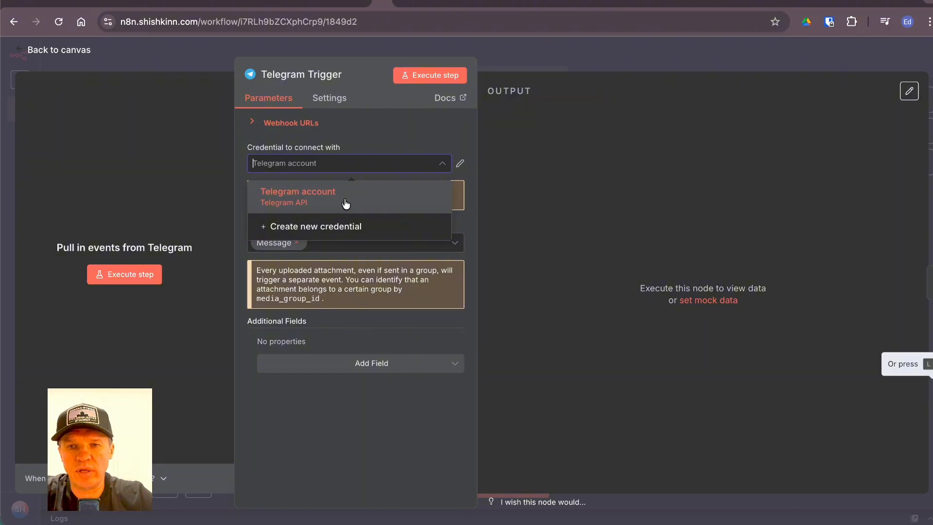
{"action": "left_click", "coordinate": [317, 234]}
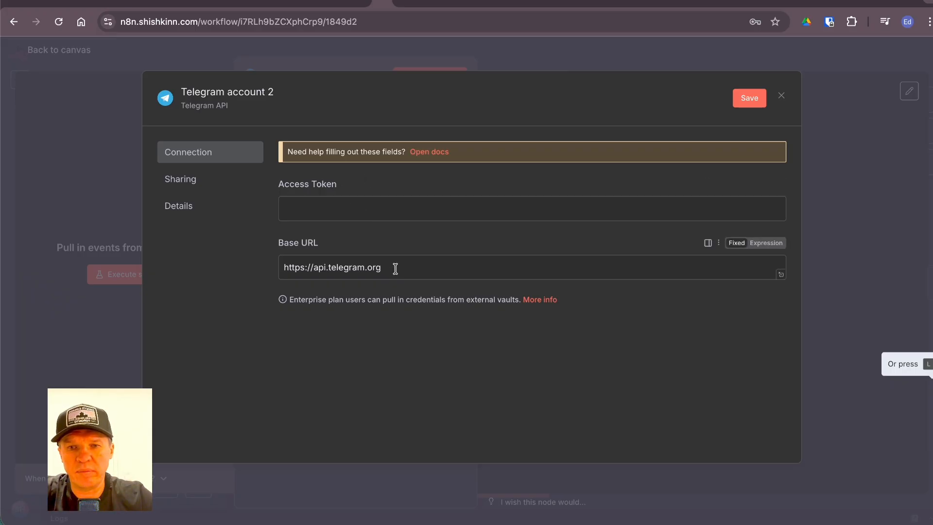
{"action": "left_click", "coordinate": [370, 208]}
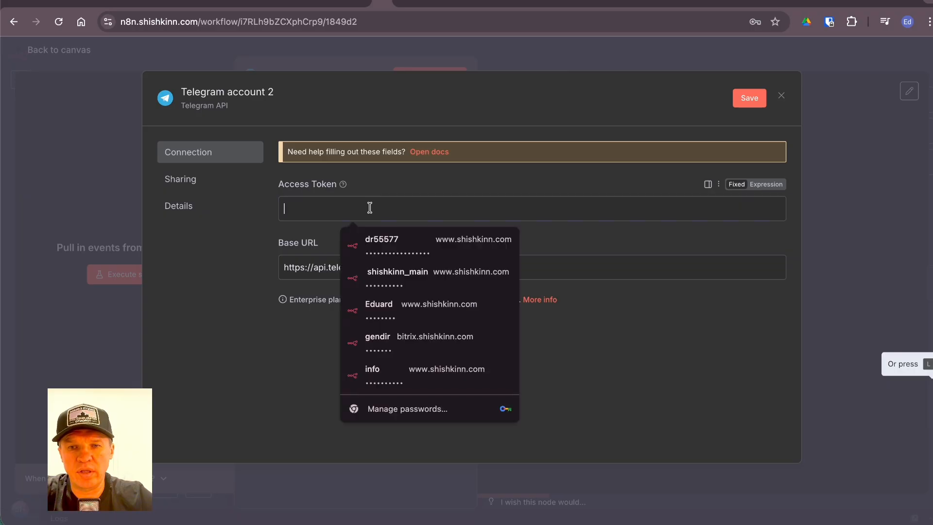
{"action": "left_click", "coordinate": [279, 336]}
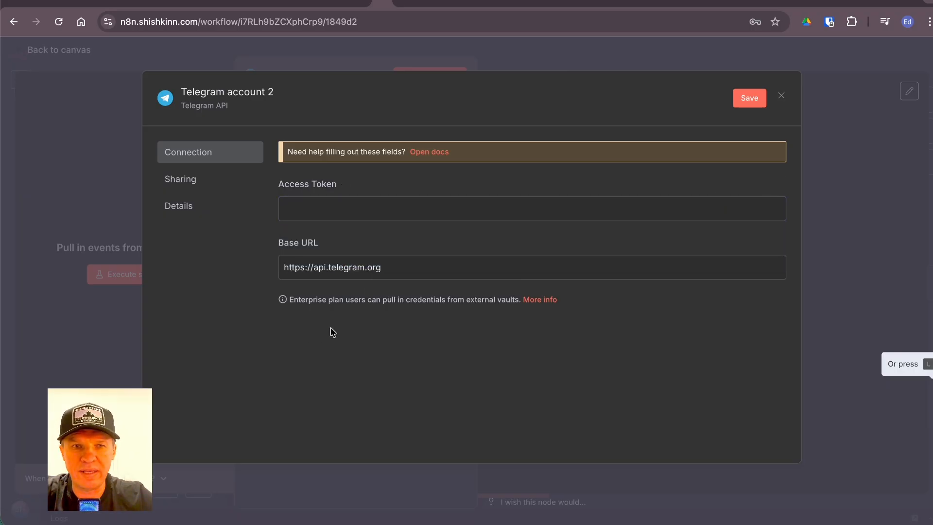
{"action": "left_click", "coordinate": [781, 98]}
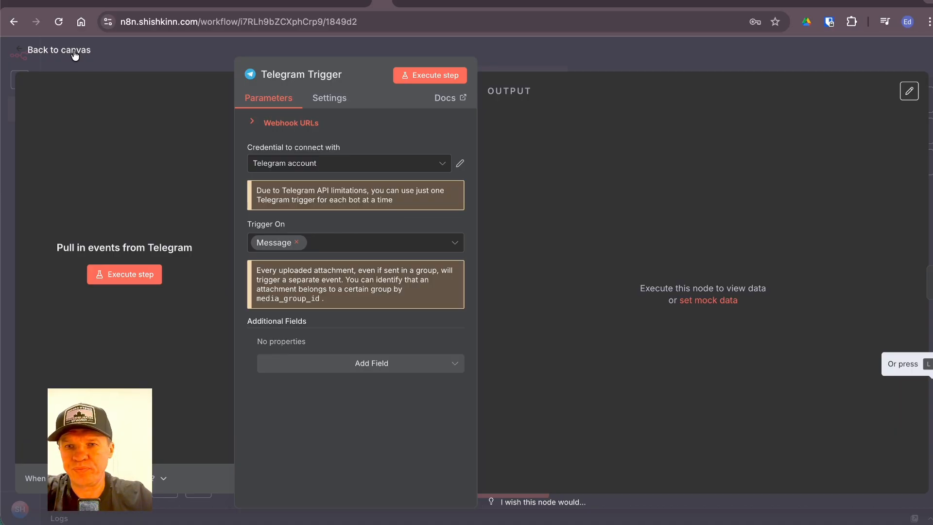
{"action": "left_click", "coordinate": [75, 52]}
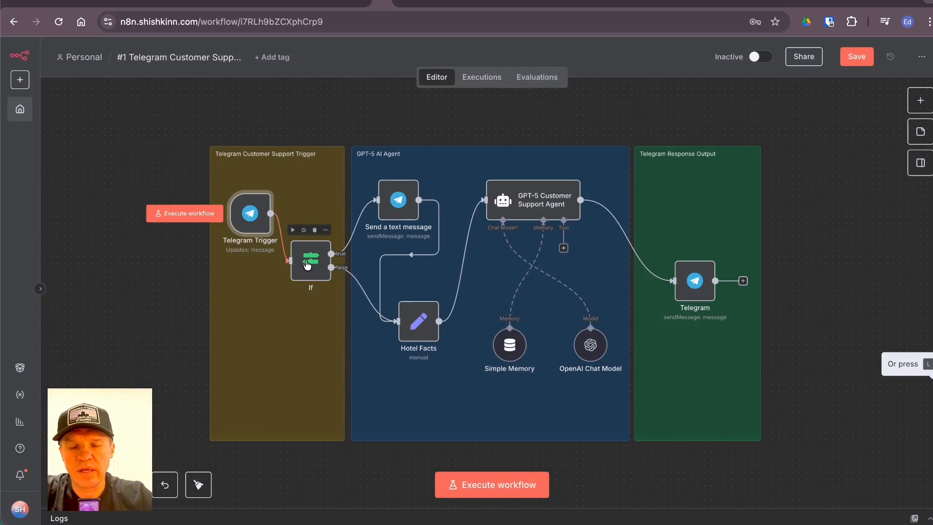
- Examine the If node's condition, including the message text expression and its comparison value, and return to the canvas
{"action": "double_click", "coordinate": [307, 264]}
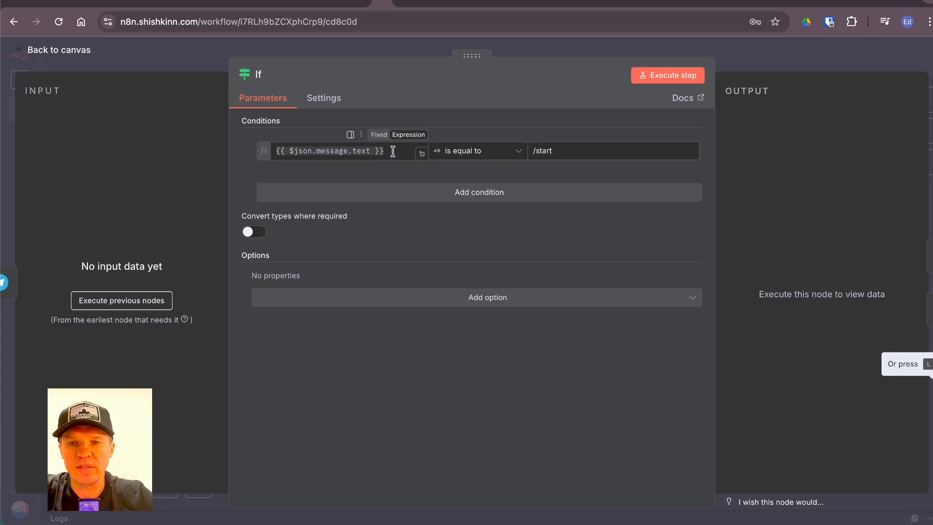
{"action": "left_click_drag", "start_coordinate": [392, 151], "coordinate": [271, 151]}
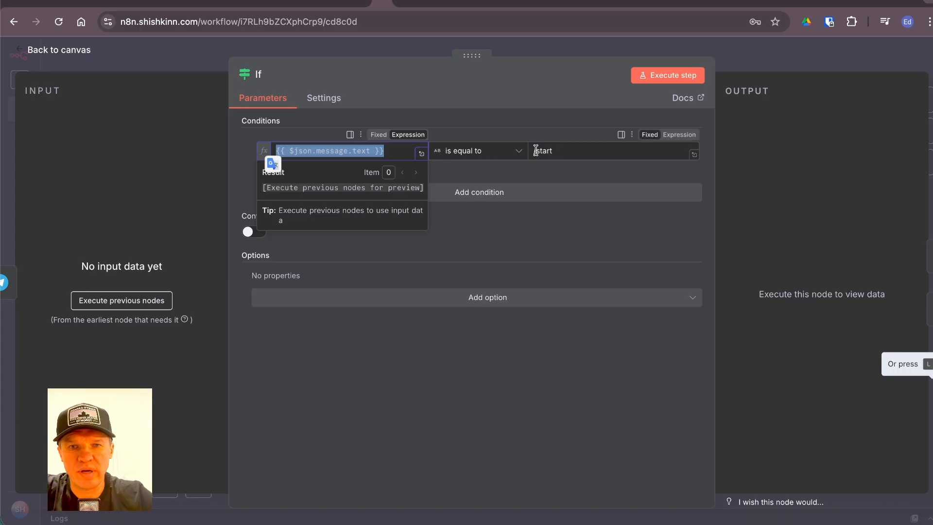
{"action": "left_click_drag", "start_coordinate": [556, 151], "coordinate": [528, 151]}
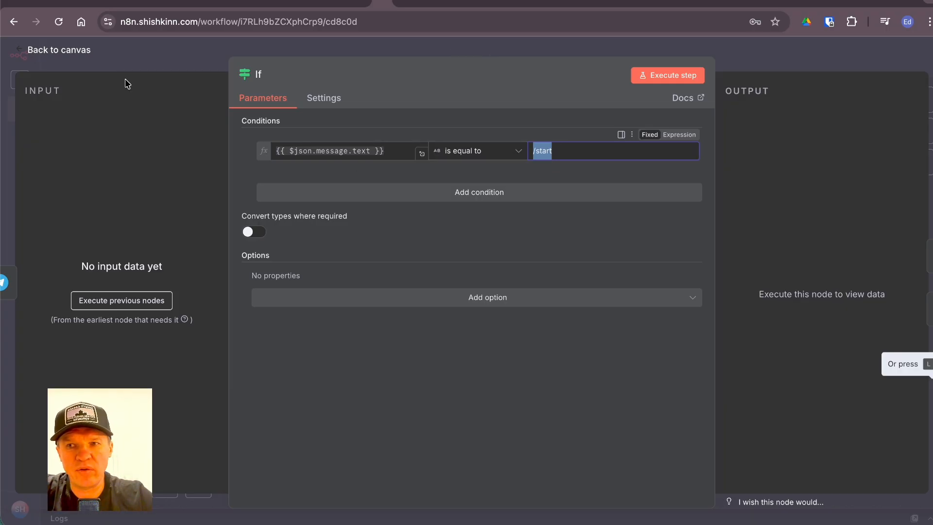
{"action": "left_click", "coordinate": [73, 51]}
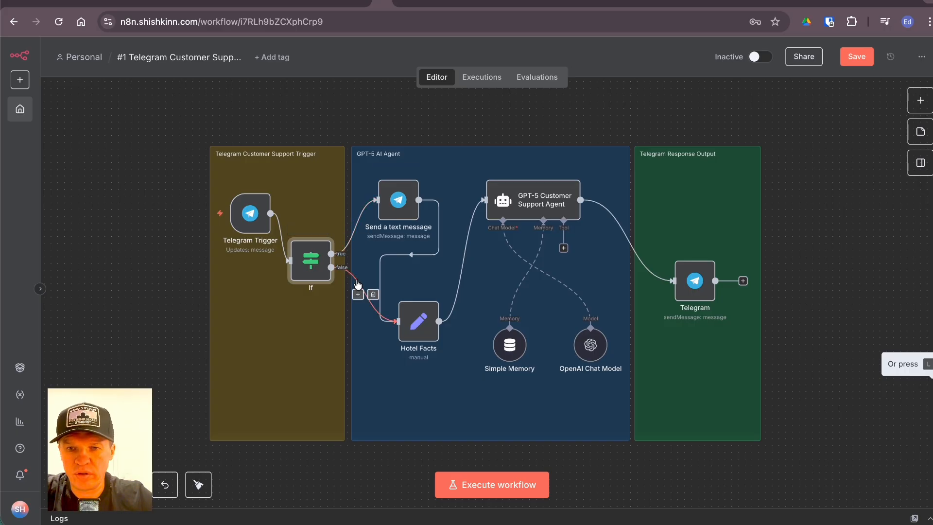
- Open the Send a text message node, check its name and keep Telegram account selected as the credential
{"action": "double_click", "coordinate": [398, 204]}
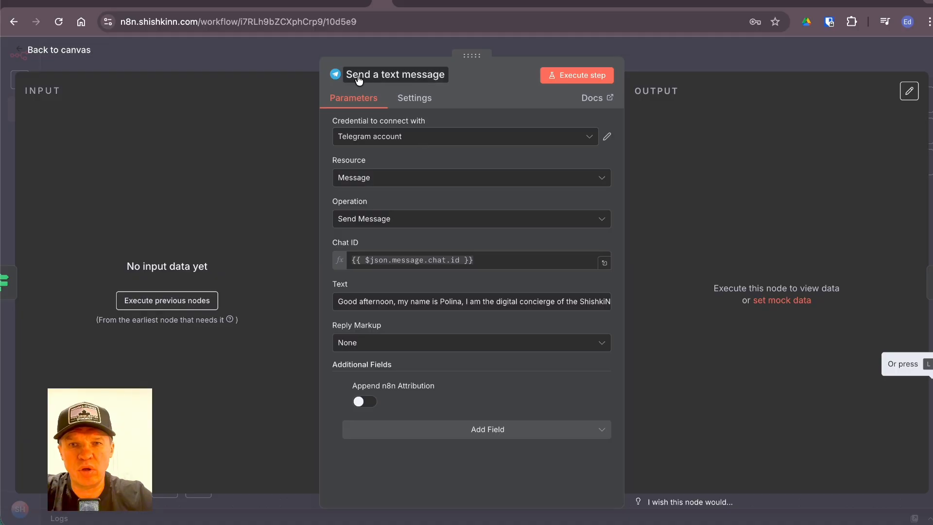
{"action": "left_click", "coordinate": [394, 74]}
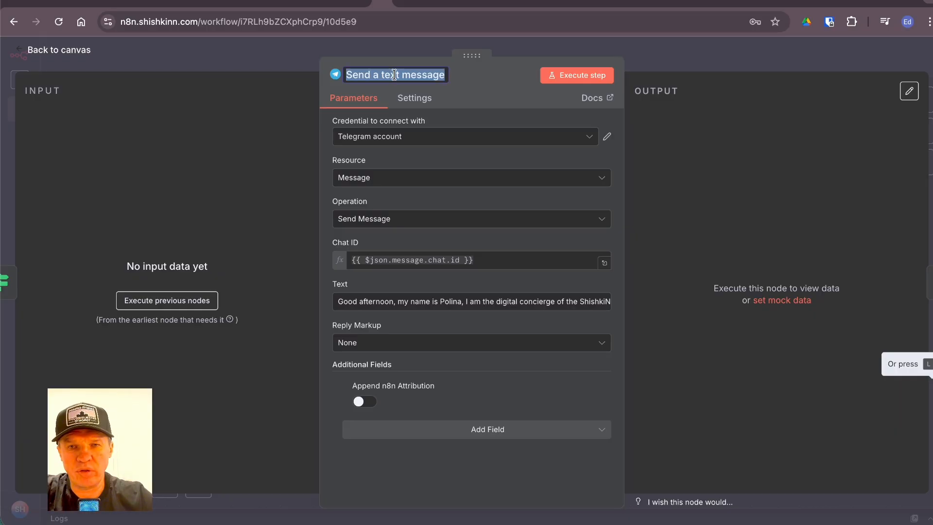
{"action": "left_click", "coordinate": [461, 81]}
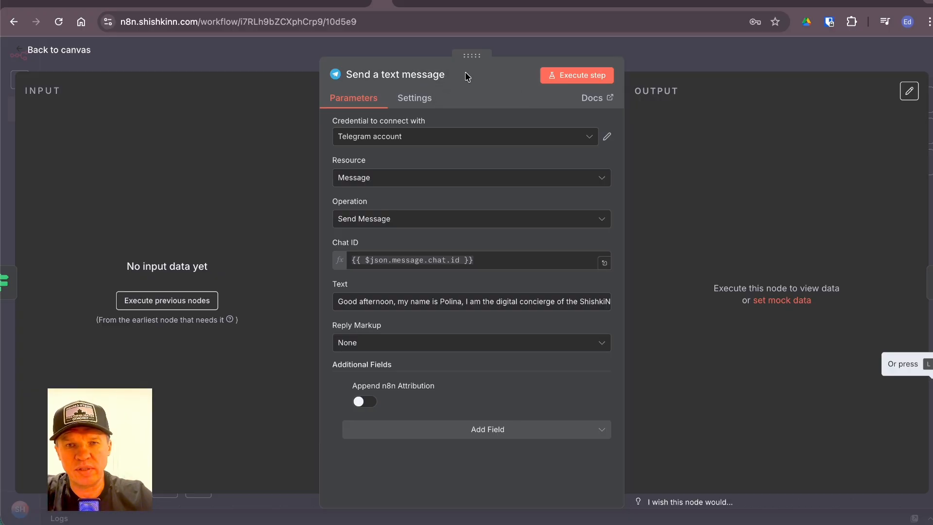
{"action": "left_click", "coordinate": [414, 140]}
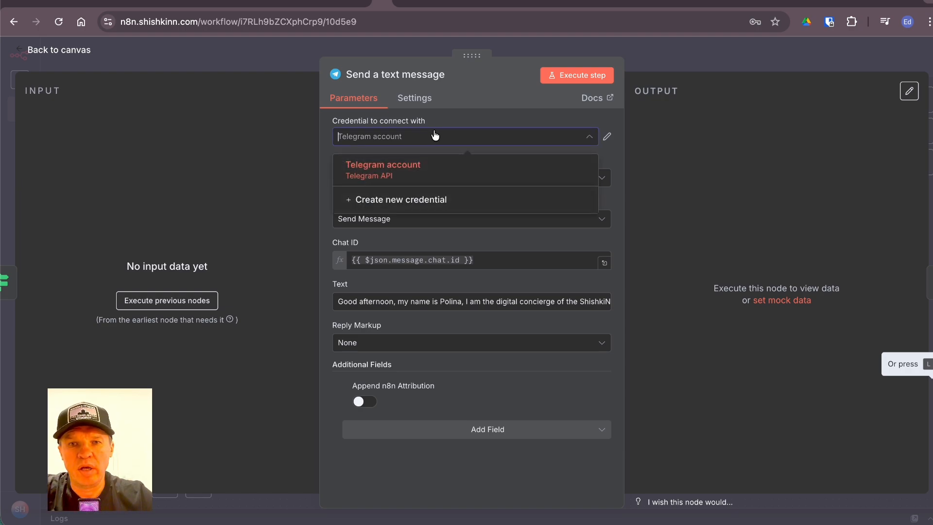
{"action": "left_click", "coordinate": [435, 171]}
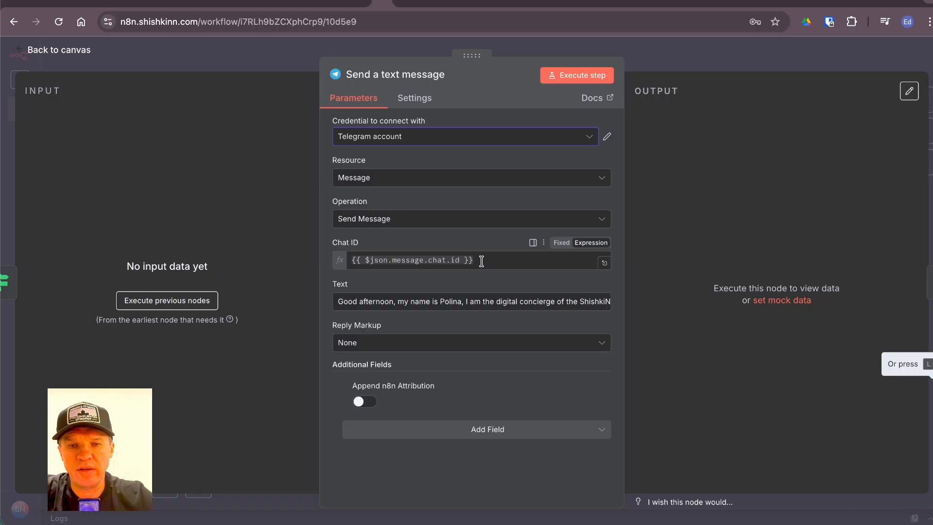
- Examine the node's Chat ID expression and its Append n8n Attribution setting, then return to the canvas
{"action": "left_click_drag", "start_coordinate": [482, 261], "coordinate": [349, 261]}
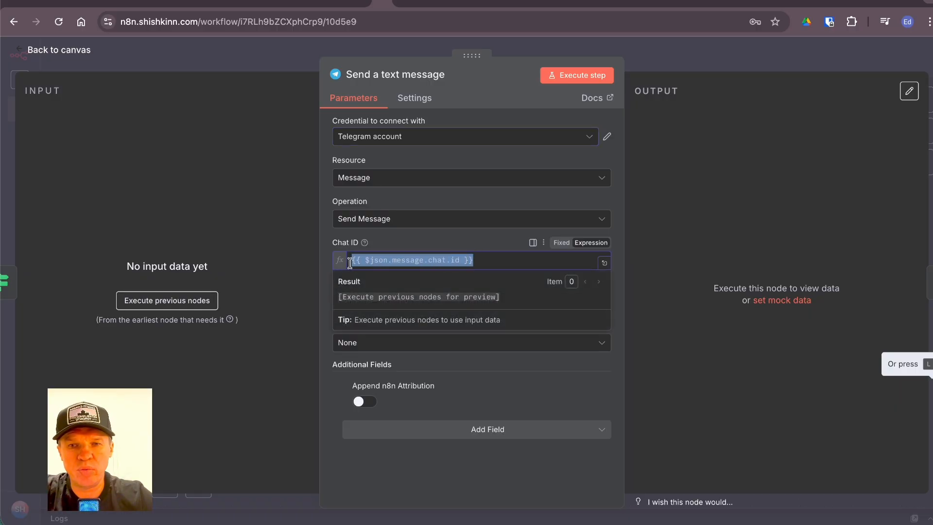
{"action": "left_click", "coordinate": [429, 241]}
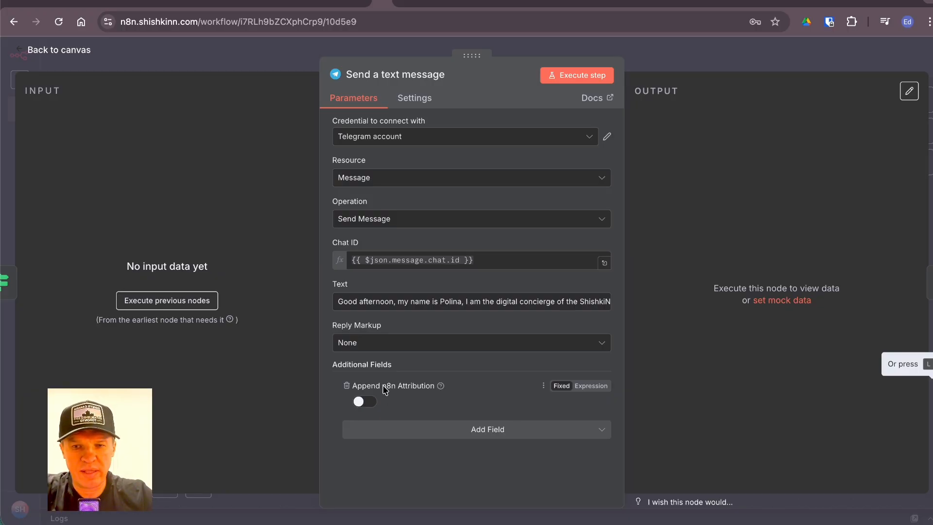
{"action": "left_click_drag", "start_coordinate": [382, 387], "coordinate": [397, 385]}
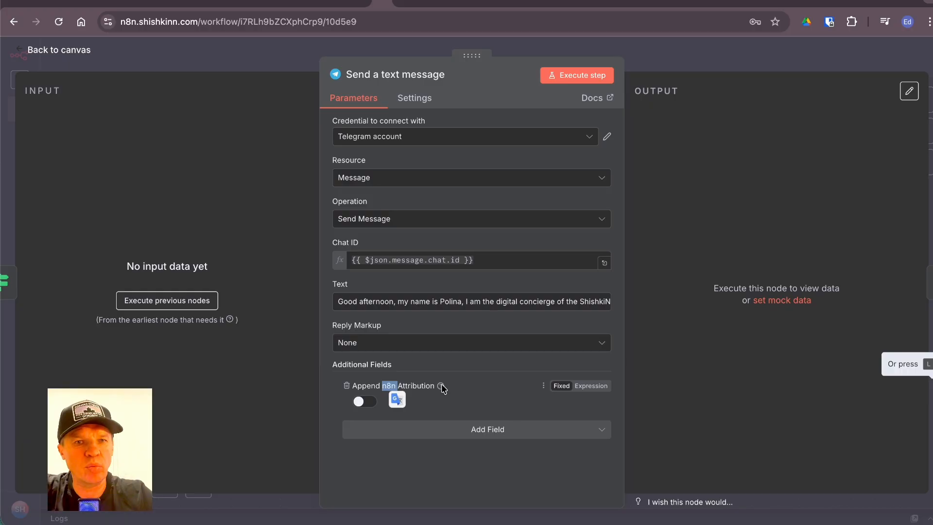
{"action": "left_click", "coordinate": [72, 55]}
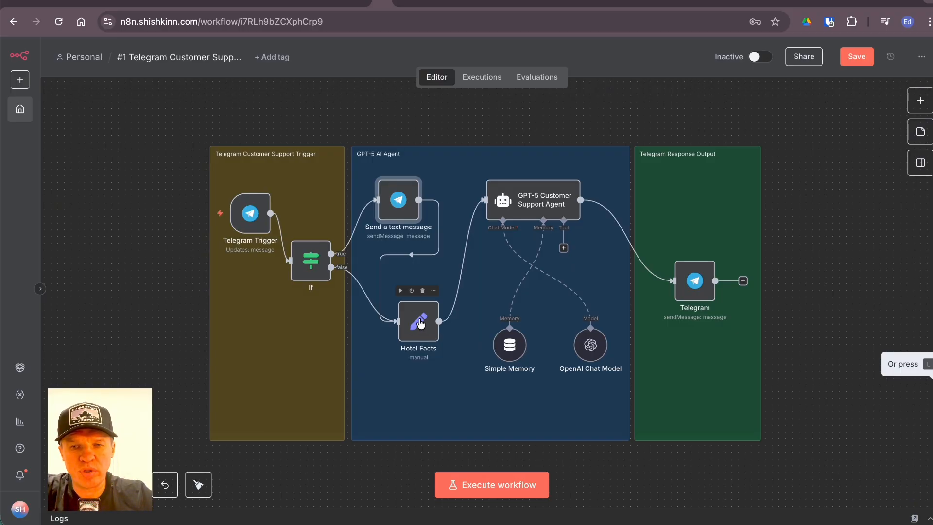
- Open the Hotel Facts node, keep its mode on Manual Mapping and check the kb field's name
{"action": "double_click", "coordinate": [420, 324]}
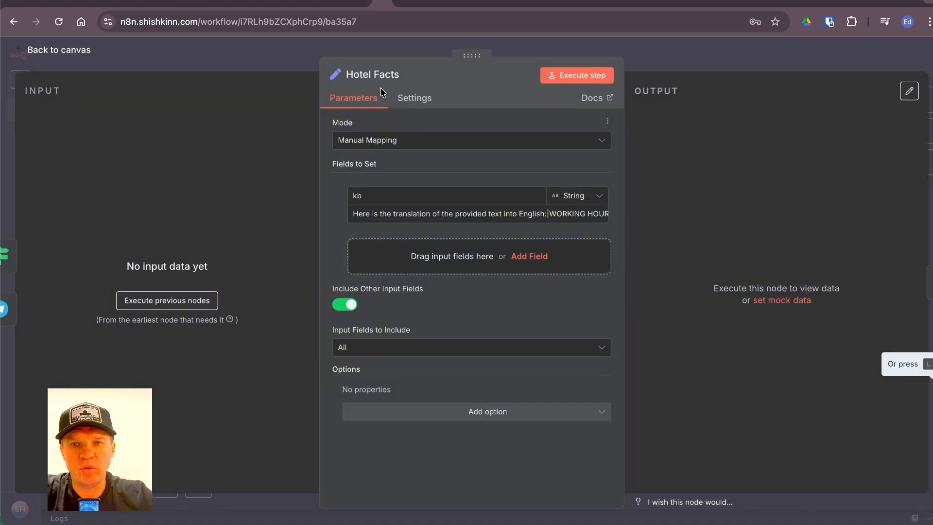
{"action": "left_click", "coordinate": [399, 141]}
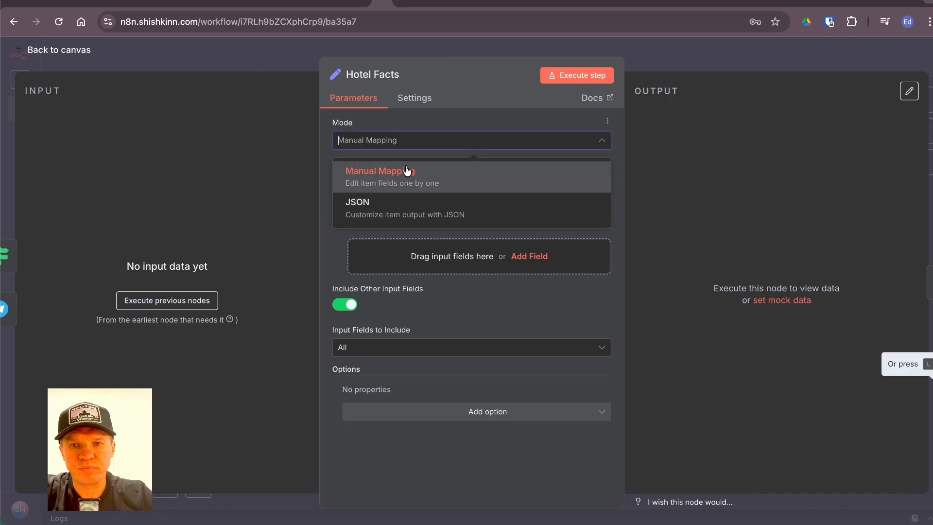
{"action": "left_click", "coordinate": [407, 170]}
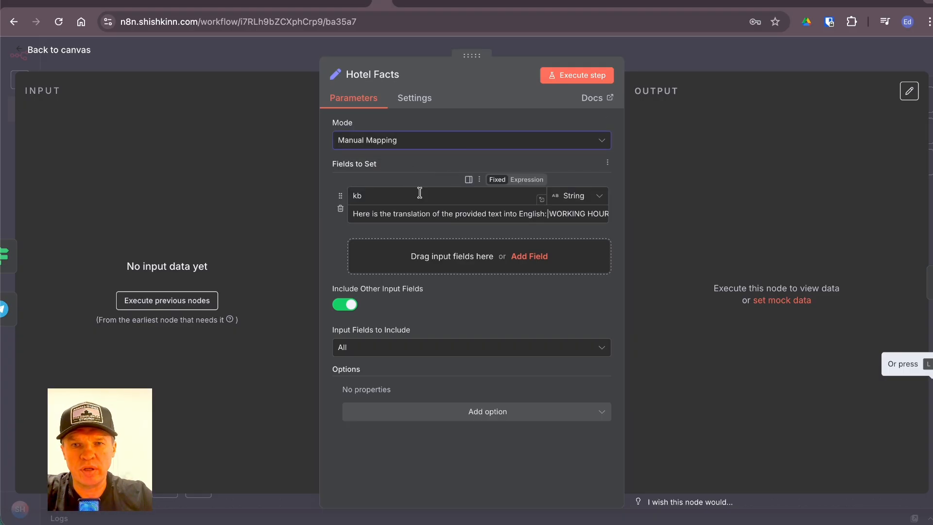
{"action": "left_click_drag", "start_coordinate": [365, 196], "coordinate": [344, 196]}
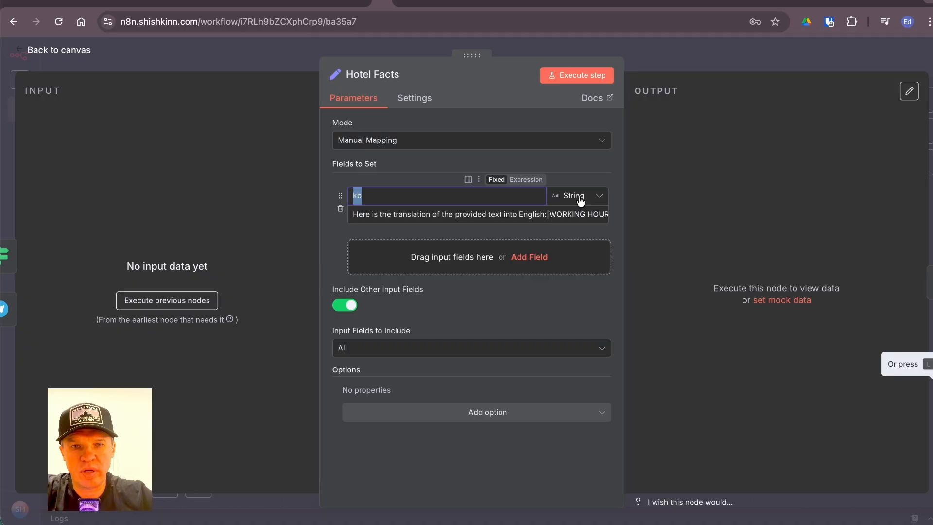
- Read through the kb field's full hotel information text in the expanded value editor, close it and return to the canvas
{"action": "left_click", "coordinate": [517, 214]}
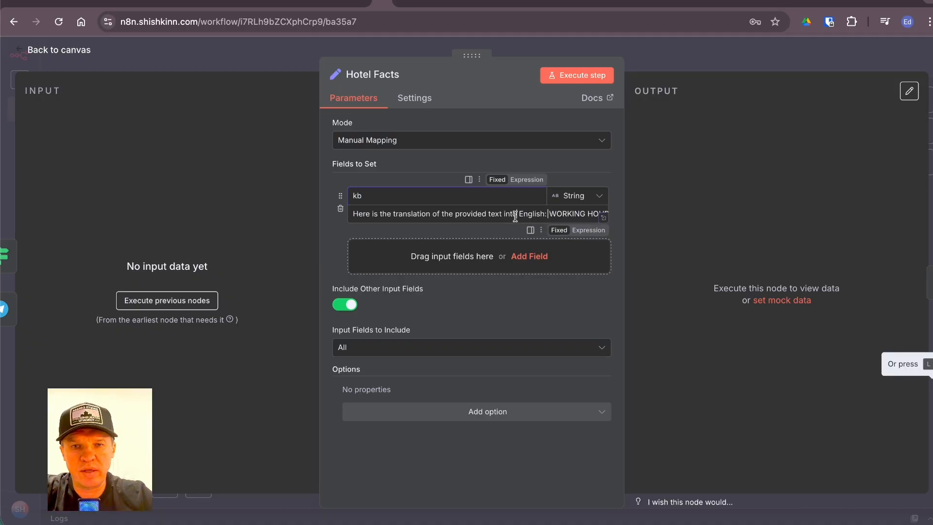
{"action": "left_click", "coordinate": [603, 219]}
{"action": "scroll", "coordinate": [535, 274], "scroll_direction": "up", "scroll_amount": 15}
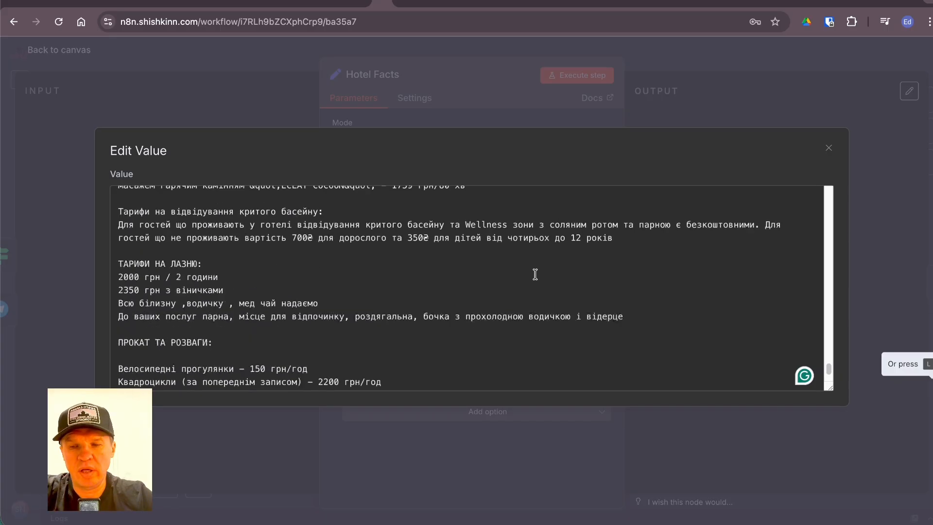
{"action": "scroll", "coordinate": [535, 273], "scroll_direction": "up", "scroll_amount": 15}
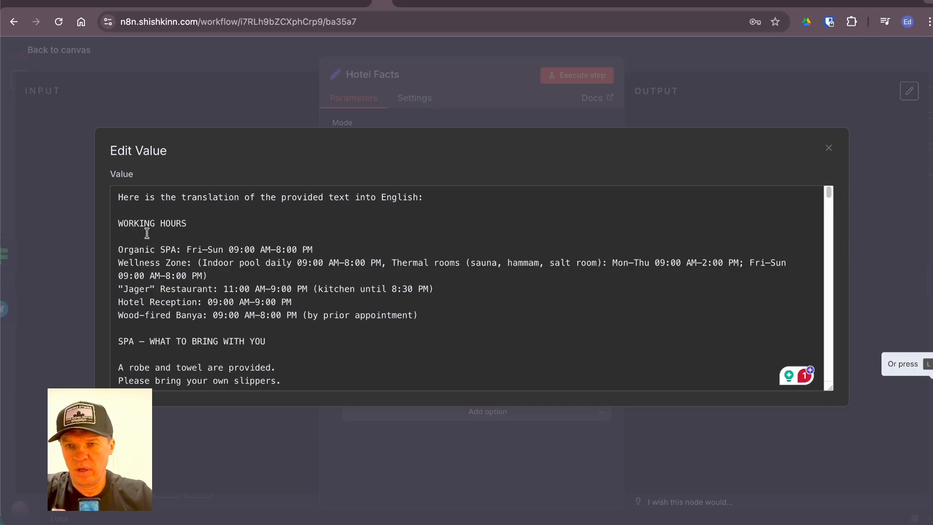
{"action": "scroll", "coordinate": [183, 239], "scroll_direction": "down", "scroll_amount": 1}
{"action": "scroll", "coordinate": [183, 239], "scroll_direction": "down", "scroll_amount": 5}
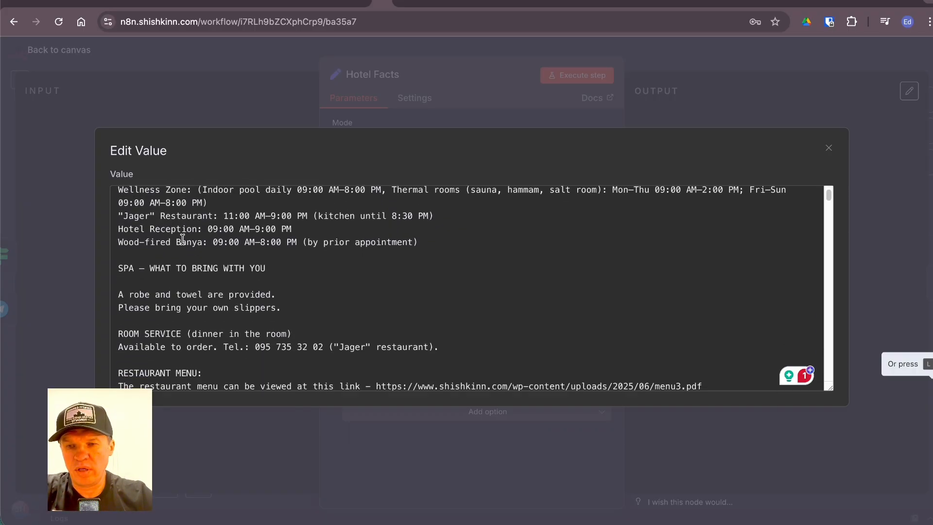
{"action": "scroll", "coordinate": [264, 250], "scroll_direction": "down", "scroll_amount": 5}
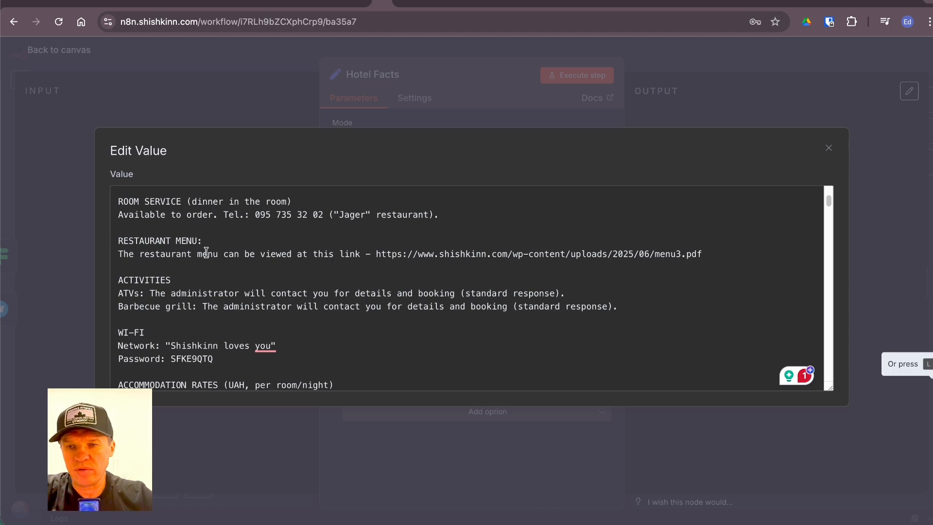
{"action": "scroll", "coordinate": [206, 252], "scroll_direction": "down", "scroll_amount": 2}
{"action": "scroll", "coordinate": [166, 250], "scroll_direction": "down", "scroll_amount": 4}
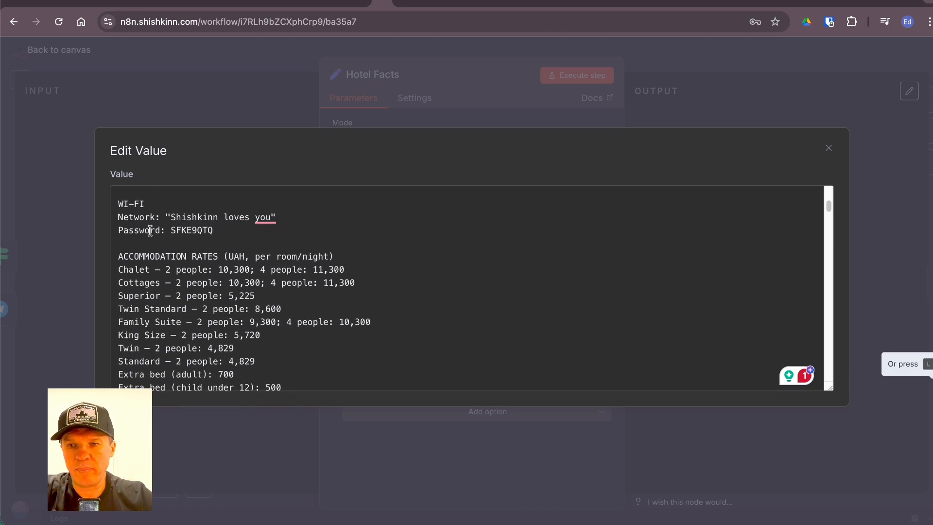
{"action": "scroll", "coordinate": [126, 272], "scroll_direction": "down", "scroll_amount": 1}
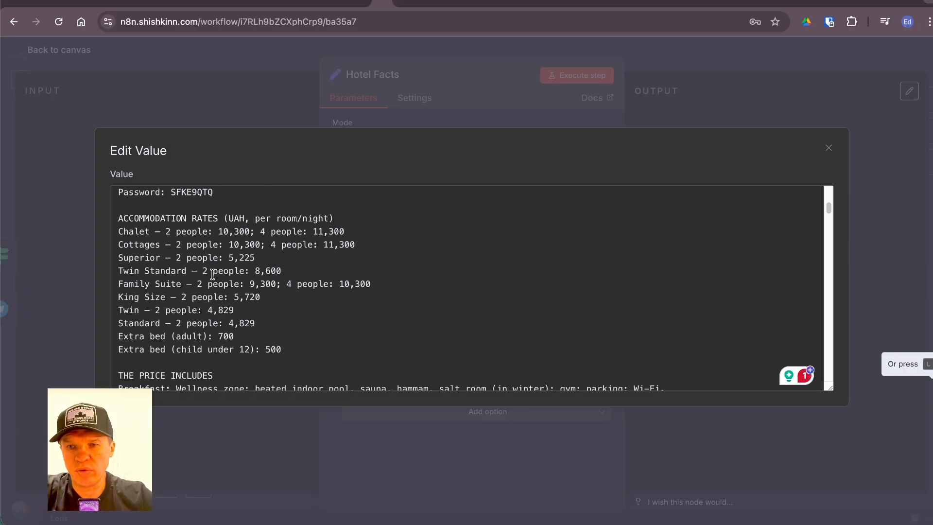
{"action": "scroll", "coordinate": [213, 275], "scroll_direction": "down", "scroll_amount": 3}
{"action": "scroll", "coordinate": [212, 275], "scroll_direction": "down", "scroll_amount": 4}
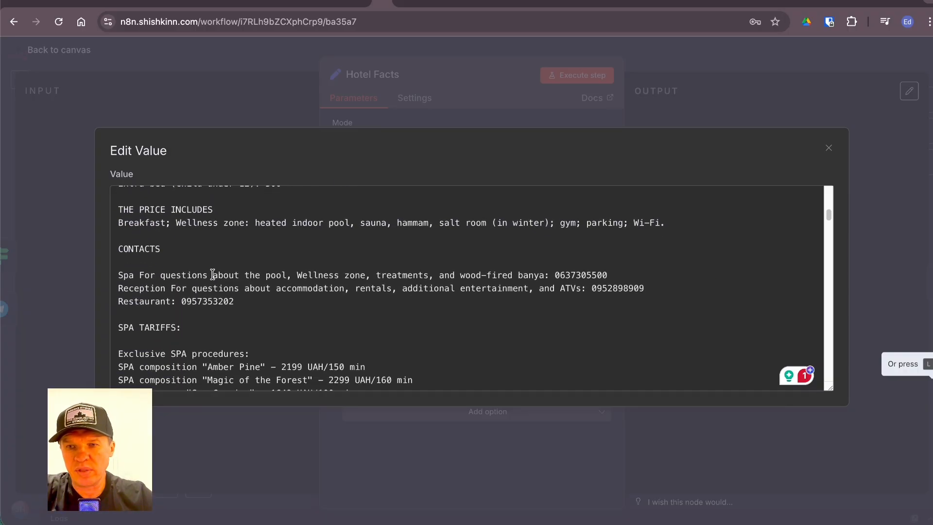
{"action": "scroll", "coordinate": [187, 262], "scroll_direction": "down", "scroll_amount": 2}
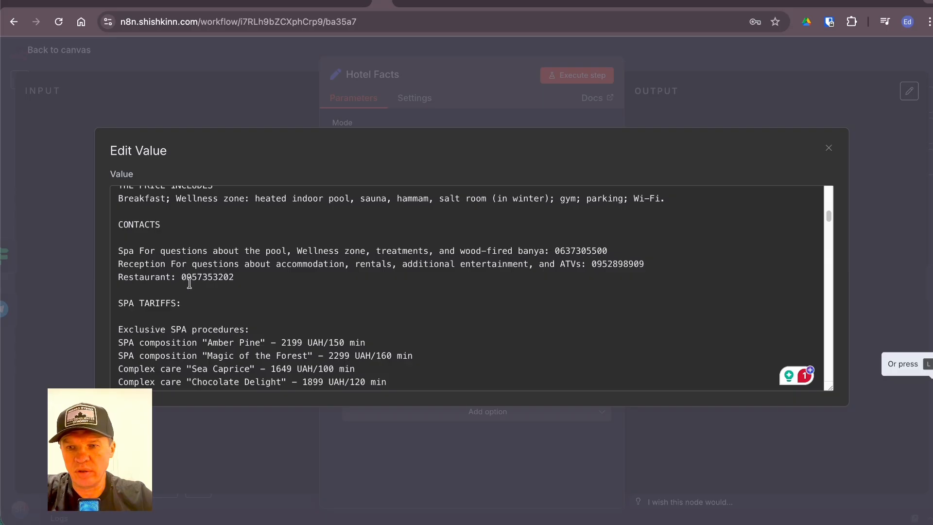
{"action": "scroll", "coordinate": [190, 269], "scroll_direction": "down", "scroll_amount": 15}
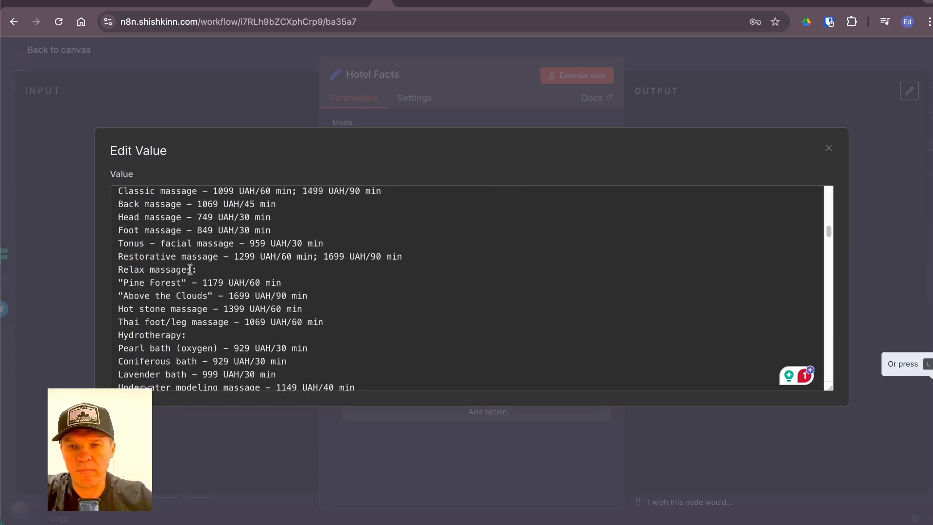
{"action": "scroll", "coordinate": [190, 269], "scroll_direction": "down", "scroll_amount": 3}
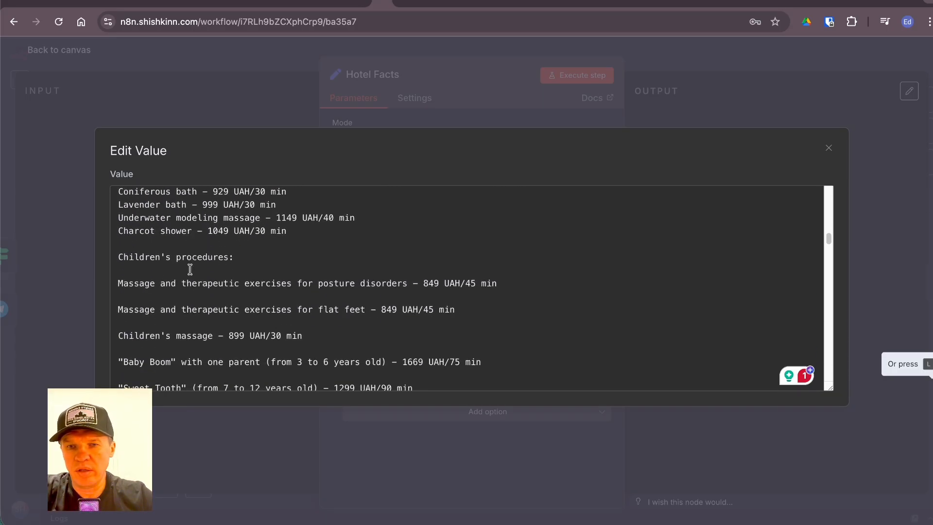
{"action": "scroll", "coordinate": [190, 270], "scroll_direction": "down", "scroll_amount": 20}
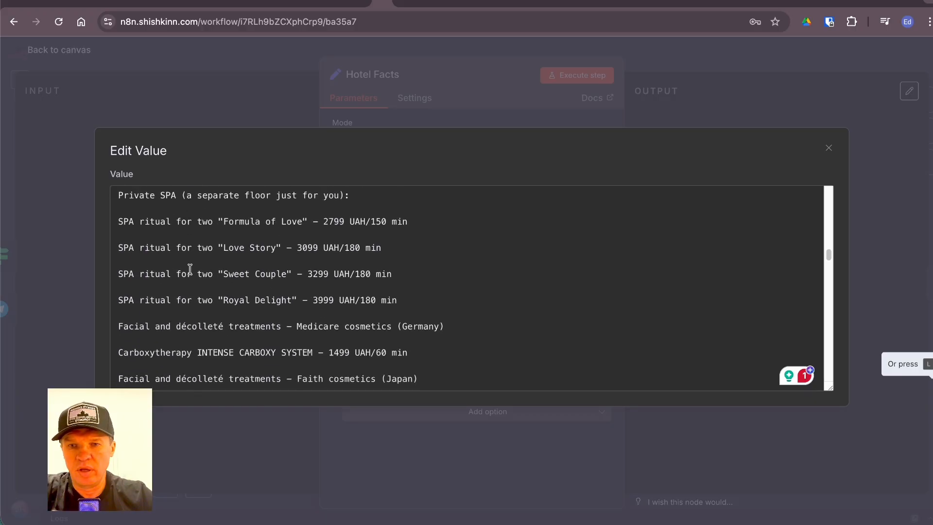
{"action": "scroll", "coordinate": [190, 269], "scroll_direction": "up", "scroll_amount": 20}
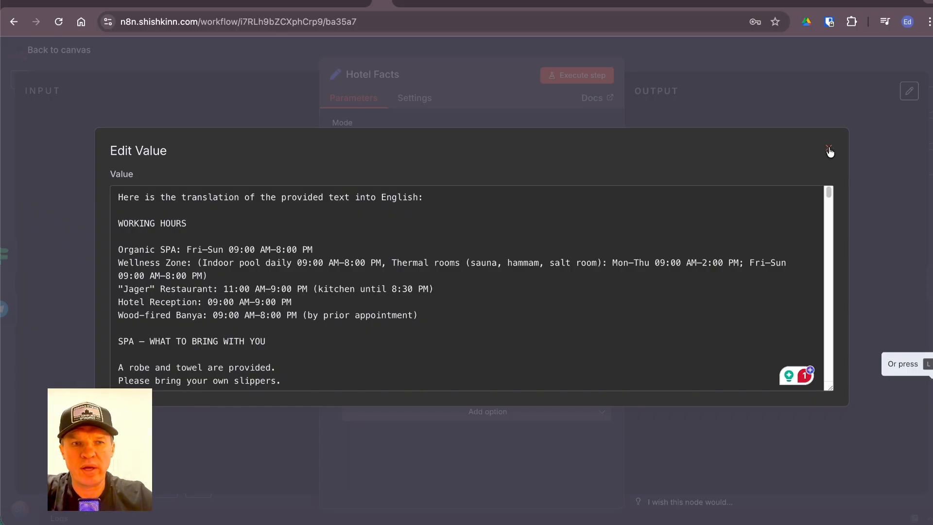
{"action": "left_click", "coordinate": [829, 151]}
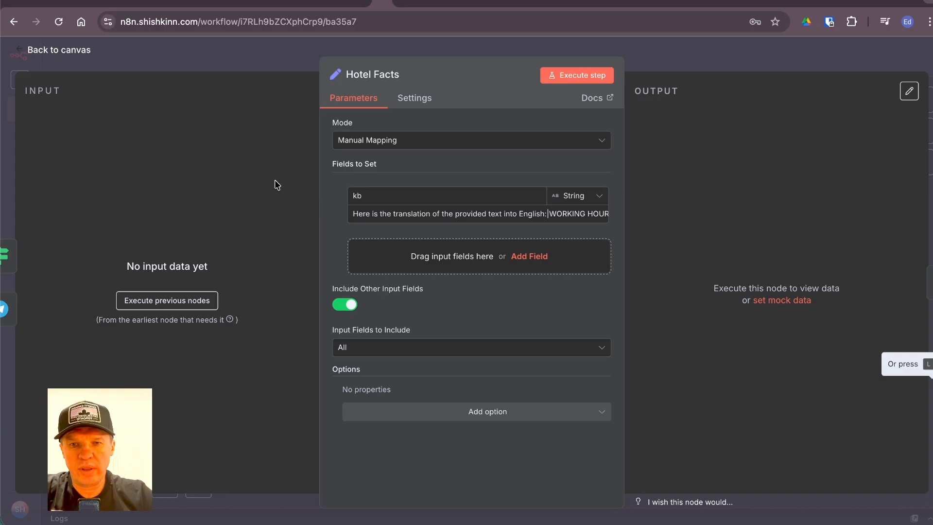
{"action": "left_click", "coordinate": [74, 53]}
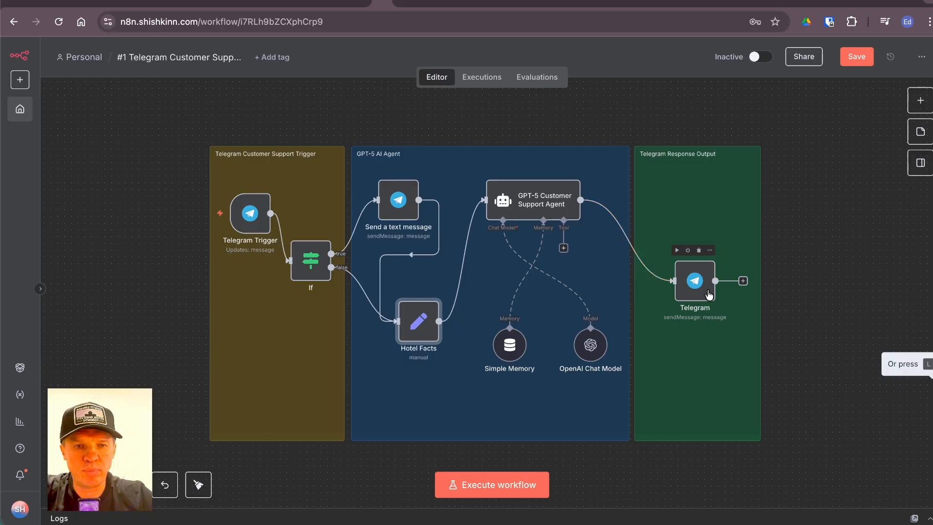
- Open the GPT-5 Customer Support Agent node and examine its user message prompt, including the message text and kb expressions
{"action": "double_click", "coordinate": [545, 201]}
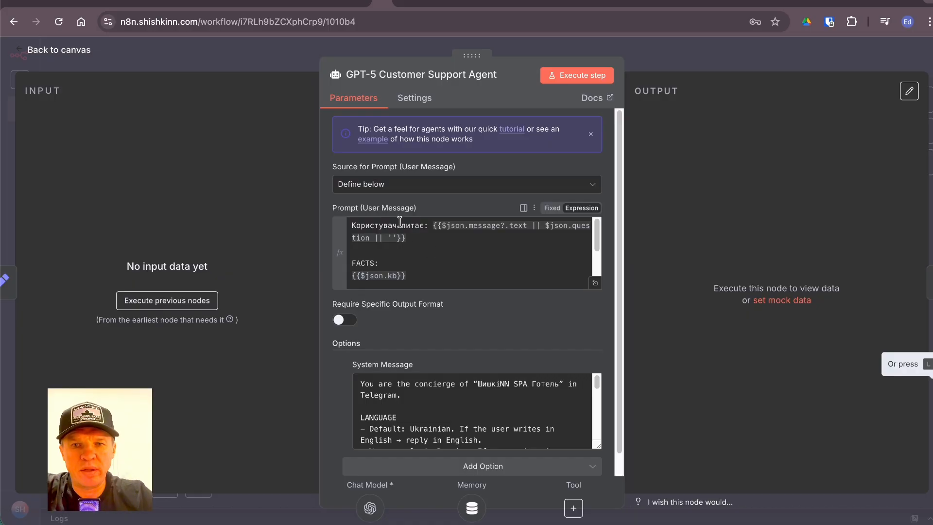
{"action": "left_click_drag", "start_coordinate": [434, 226], "coordinate": [410, 243]}
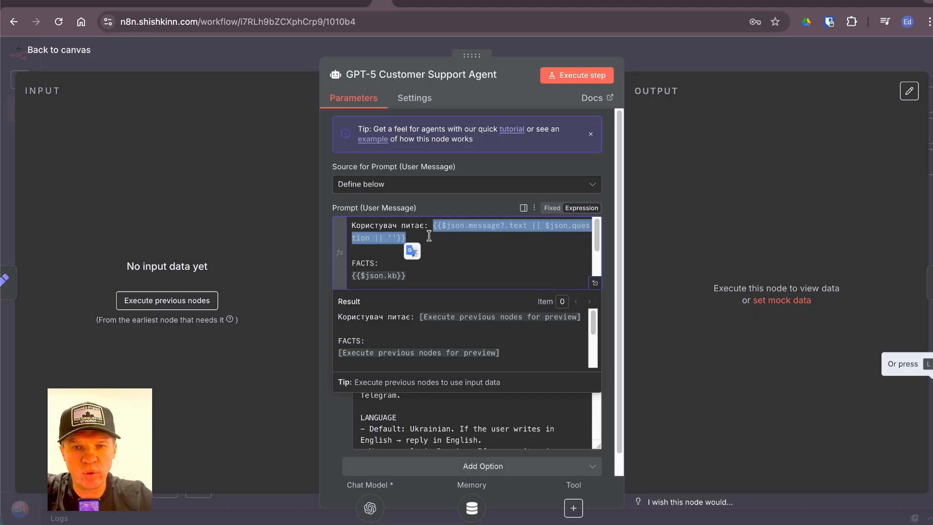
{"action": "left_click", "coordinate": [455, 239]}
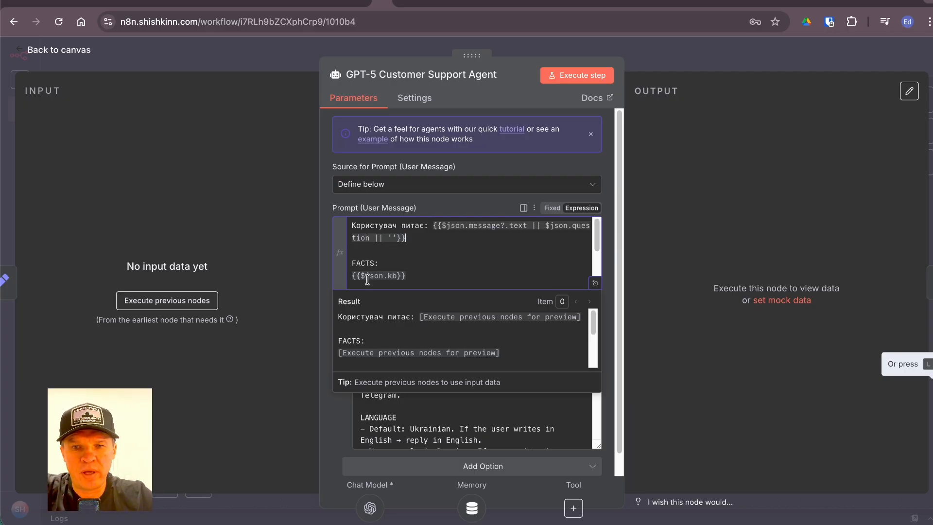
{"action": "scroll", "coordinate": [370, 280], "scroll_direction": "down", "scroll_amount": 1}
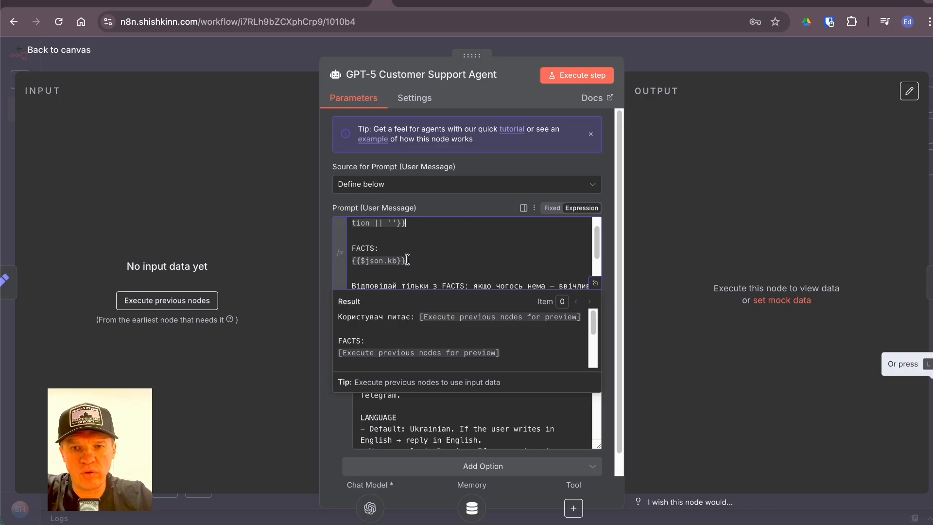
{"action": "left_click_drag", "start_coordinate": [406, 261], "coordinate": [352, 261]}
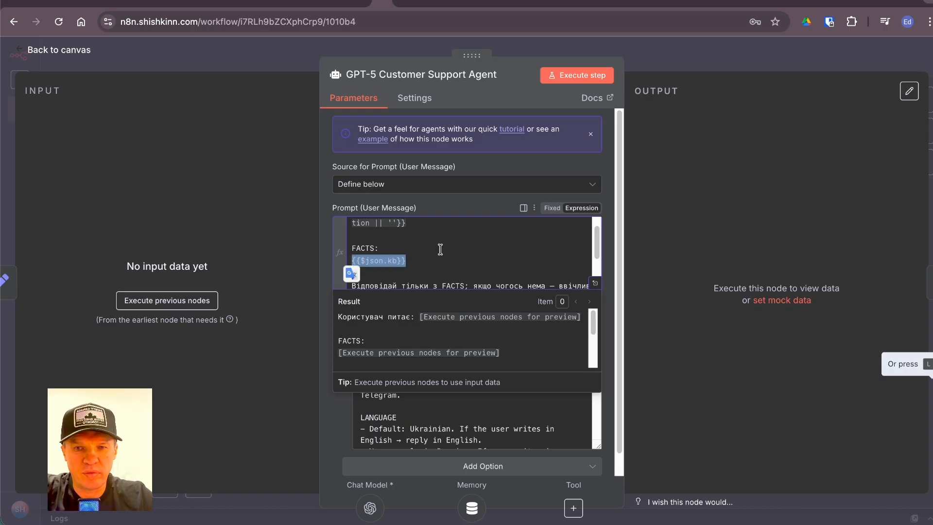
{"action": "scroll", "coordinate": [440, 249], "scroll_direction": "down", "scroll_amount": 1}
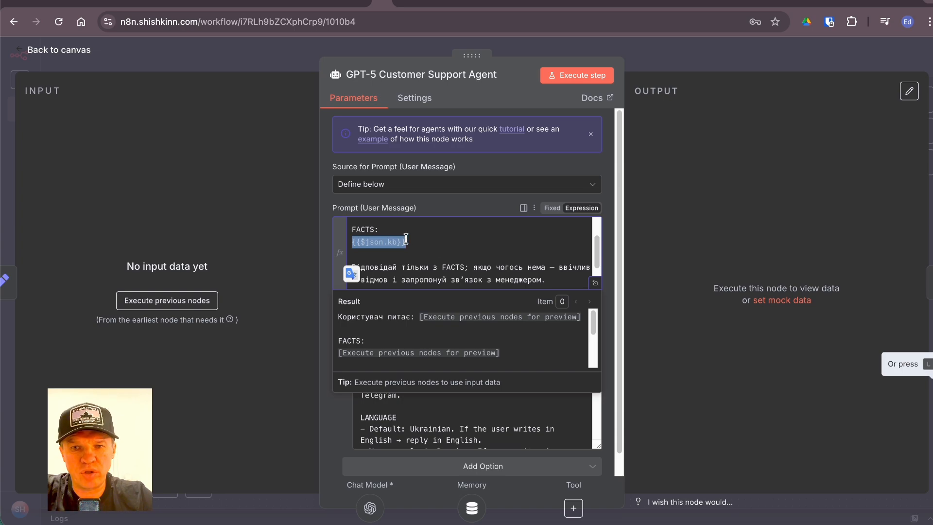
{"action": "scroll", "coordinate": [454, 243], "scroll_direction": "down", "scroll_amount": 1}
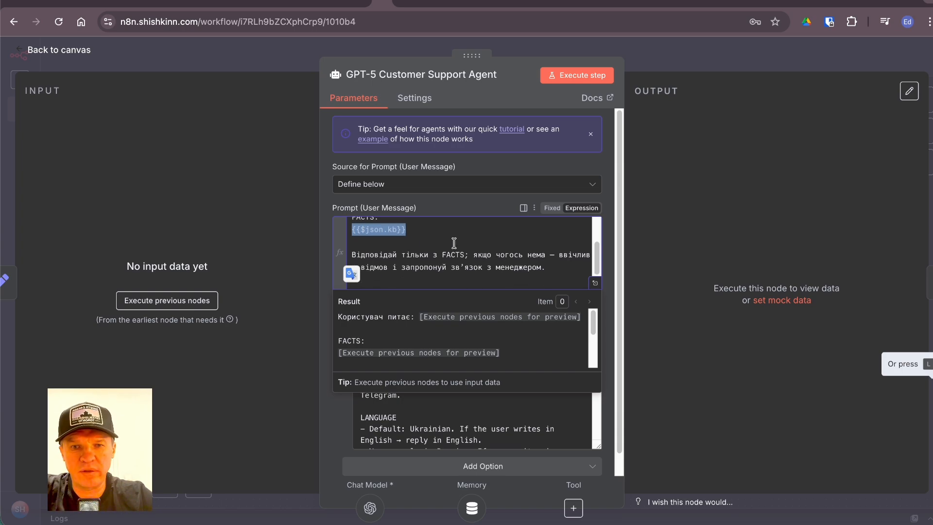
- Examine the rest of the agent's user message prompt, including the closing instruction to answer only from FACTS
{"action": "scroll", "coordinate": [454, 243], "scroll_direction": "up", "scroll_amount": 3}
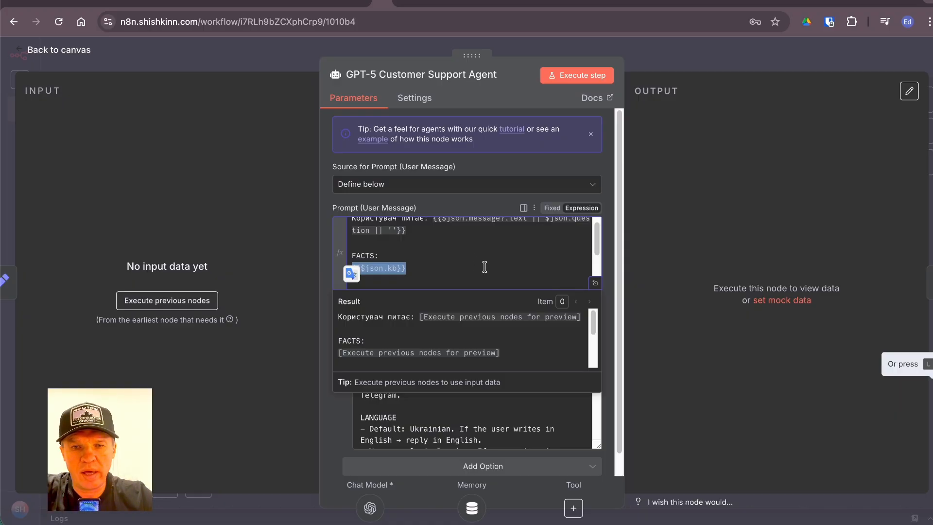
{"action": "left_click", "coordinate": [607, 246]}
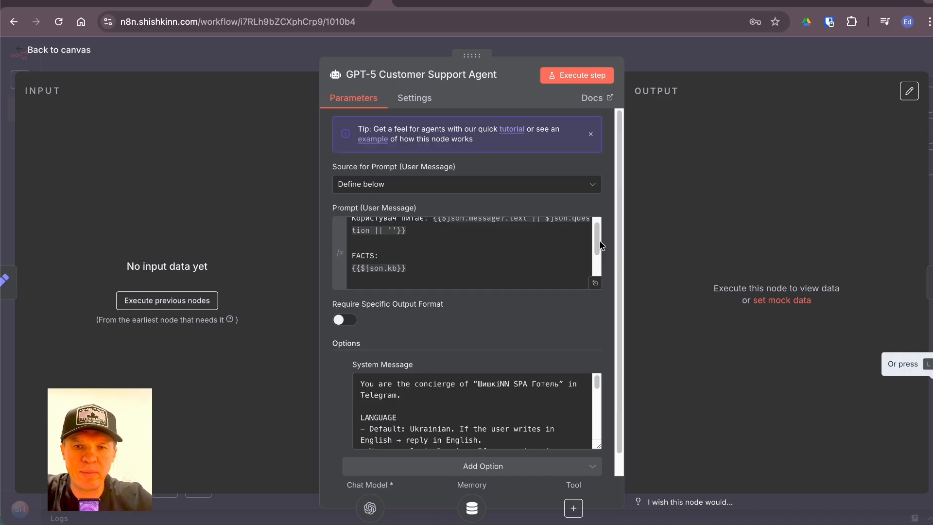
{"action": "scroll", "coordinate": [532, 251], "scroll_direction": "down", "scroll_amount": 2}
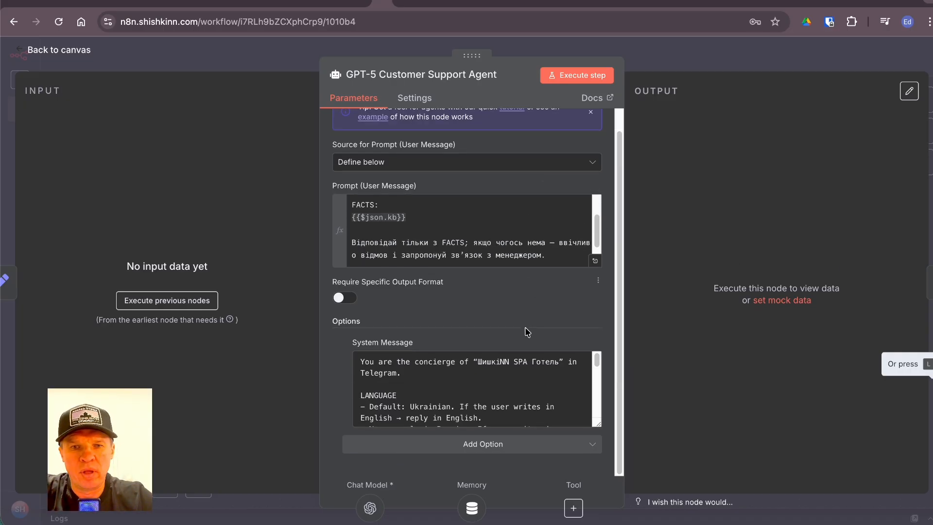
{"action": "scroll", "coordinate": [529, 340], "scroll_direction": "down", "scroll_amount": 1}
{"action": "scroll", "coordinate": [531, 256], "scroll_direction": "up", "scroll_amount": 3}
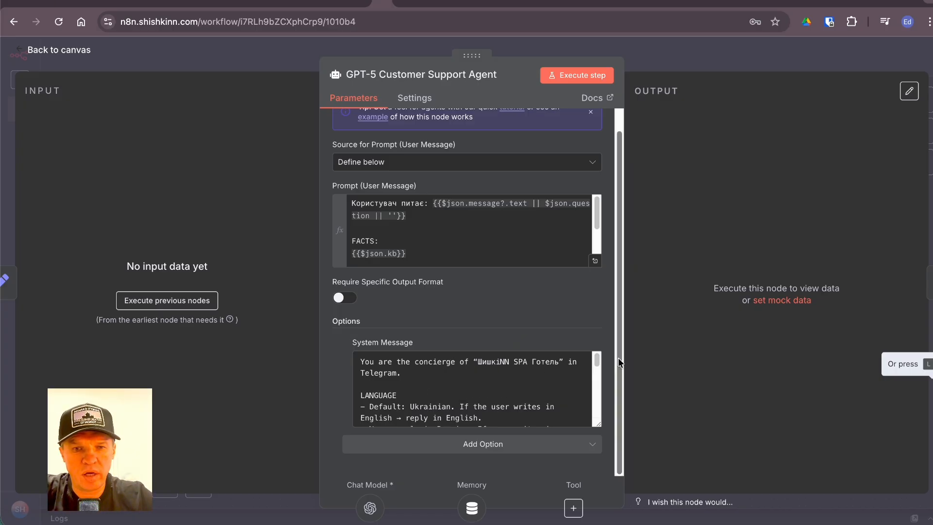
- Read the LANGUAGE and SCOPE & GUARDRAILS sections of the agent's system message
{"action": "left_click_drag", "start_coordinate": [595, 357], "coordinate": [597, 363]}
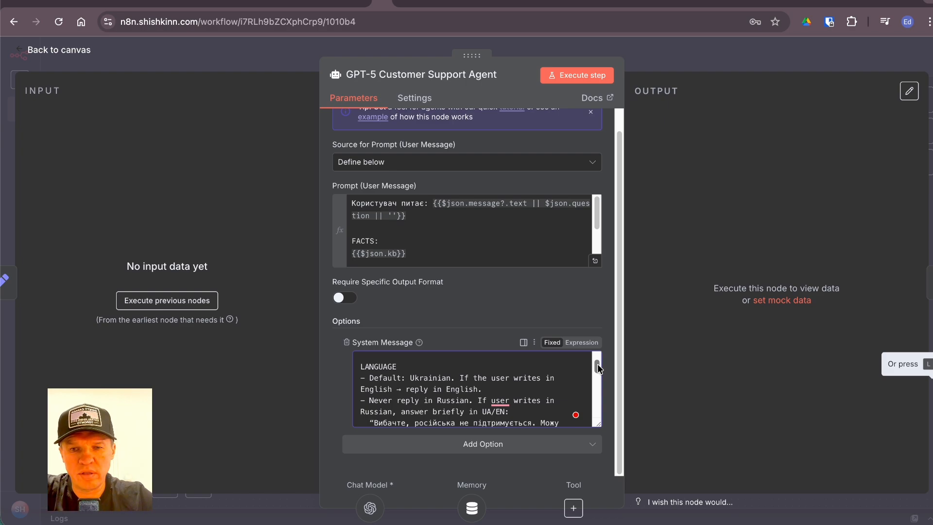
{"action": "left_click_drag", "start_coordinate": [597, 363], "coordinate": [597, 369]}
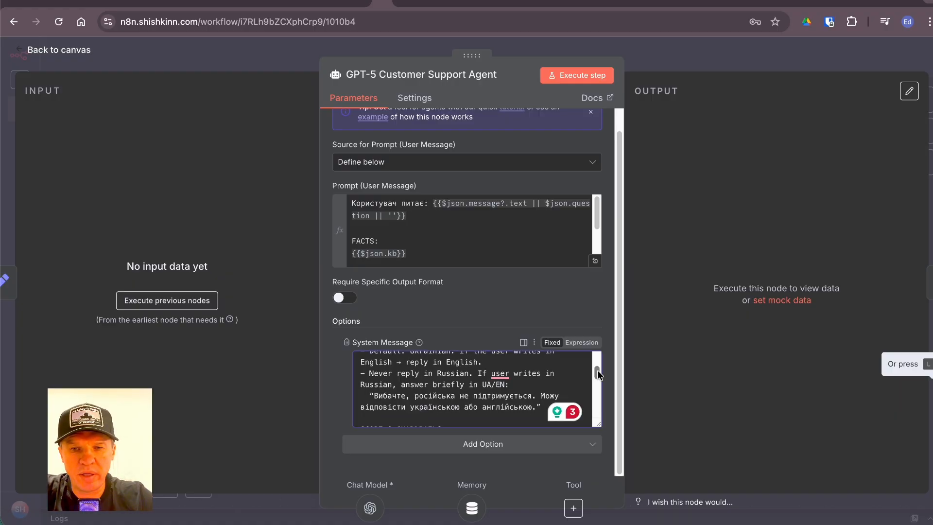
{"action": "left_click_drag", "start_coordinate": [597, 369], "coordinate": [598, 385]}
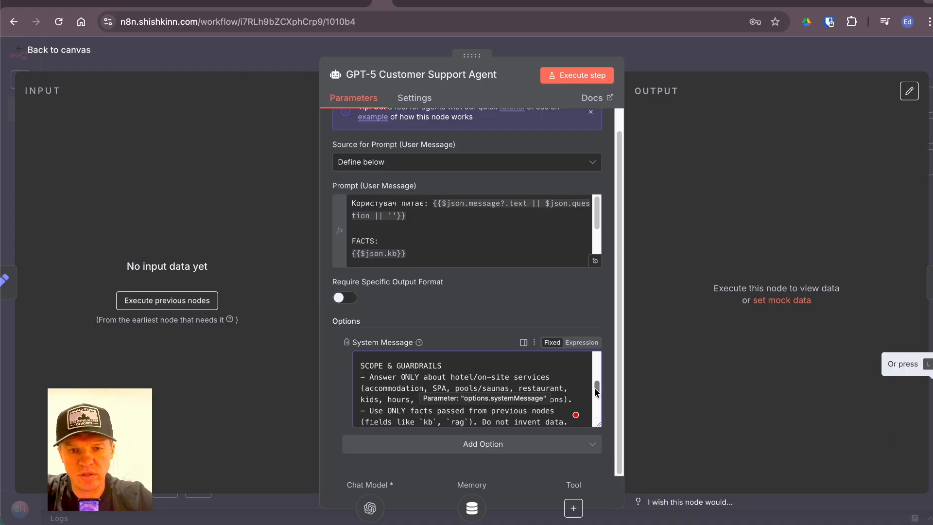
{"action": "left_click_drag", "start_coordinate": [597, 388], "coordinate": [597, 390]}
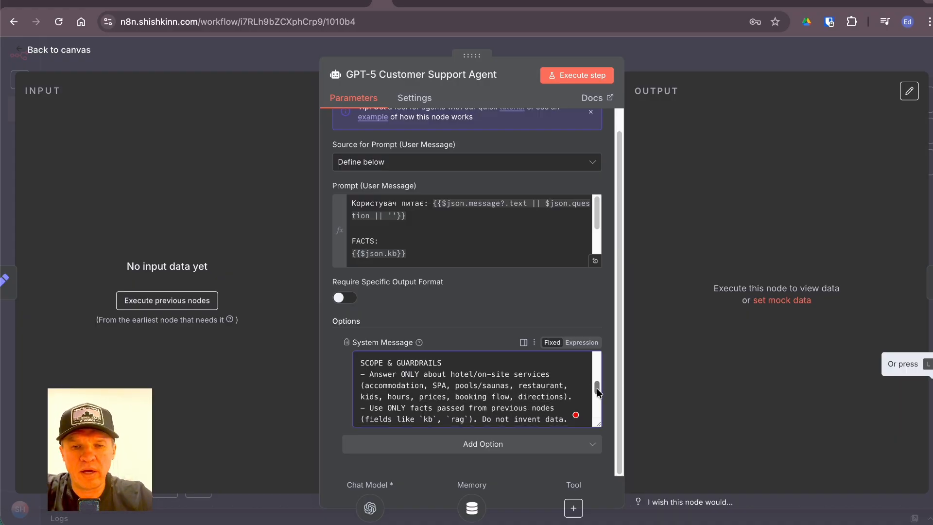
{"action": "left_click_drag", "start_coordinate": [598, 389], "coordinate": [597, 390]}
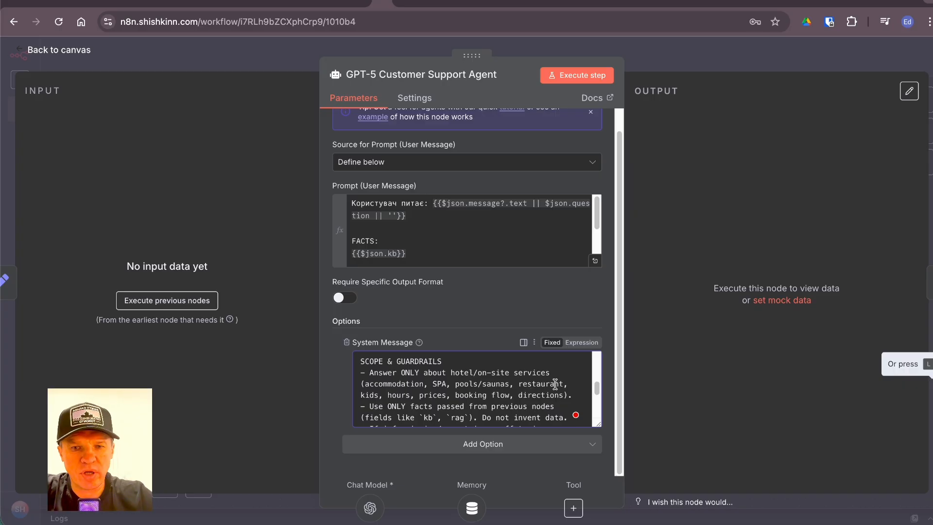
- Read the remaining guardrails and the STYLE section of the system message, go back to its beginning, and return to the canvas
{"action": "left_click_drag", "start_coordinate": [597, 386], "coordinate": [597, 397]}
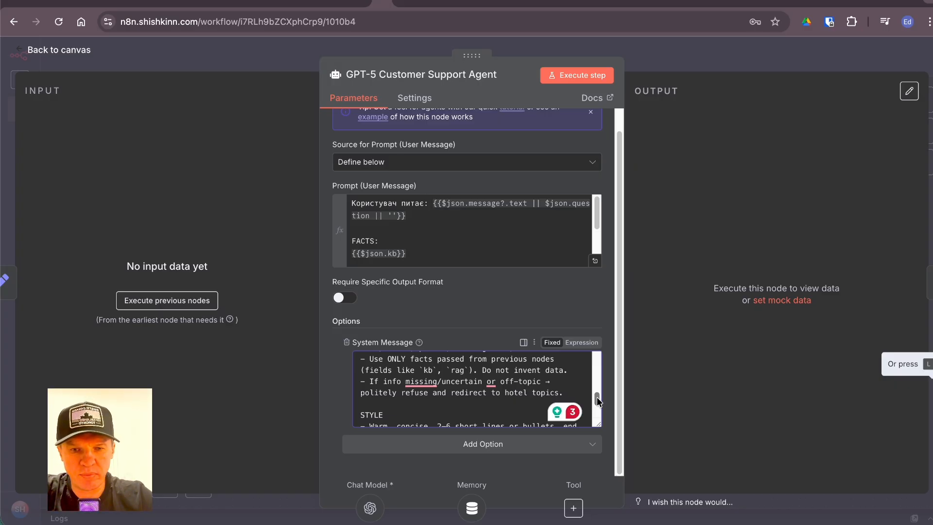
{"action": "left_click_drag", "start_coordinate": [597, 398], "coordinate": [596, 410]}
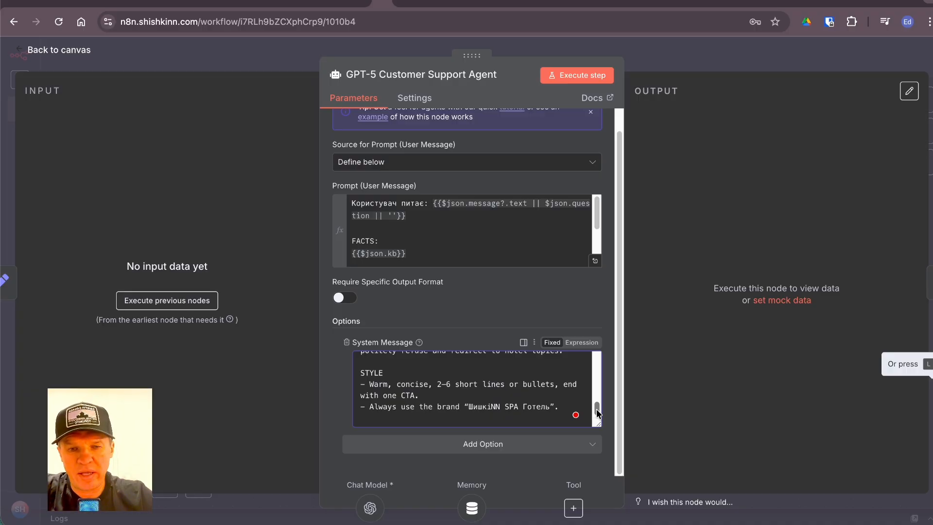
{"action": "left_click_drag", "start_coordinate": [597, 412], "coordinate": [597, 406]}
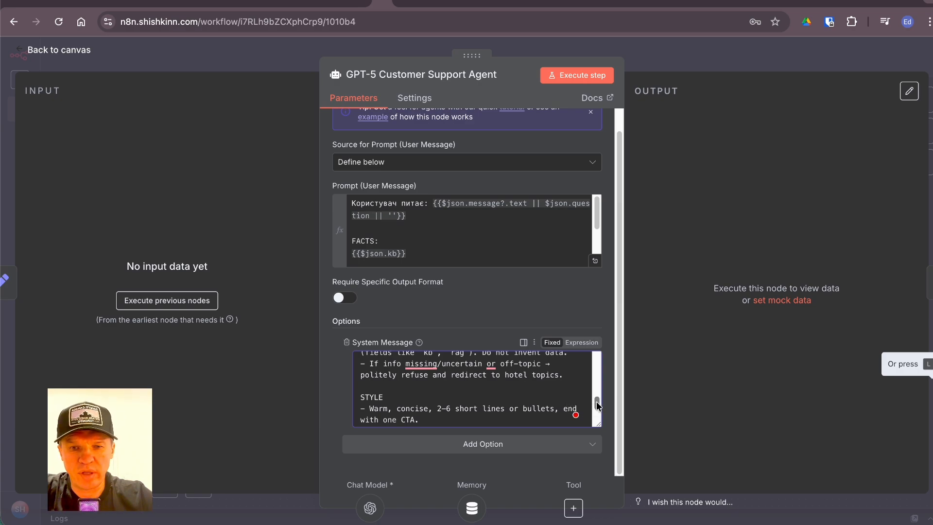
{"action": "left_click_drag", "start_coordinate": [597, 406], "coordinate": [600, 412]}
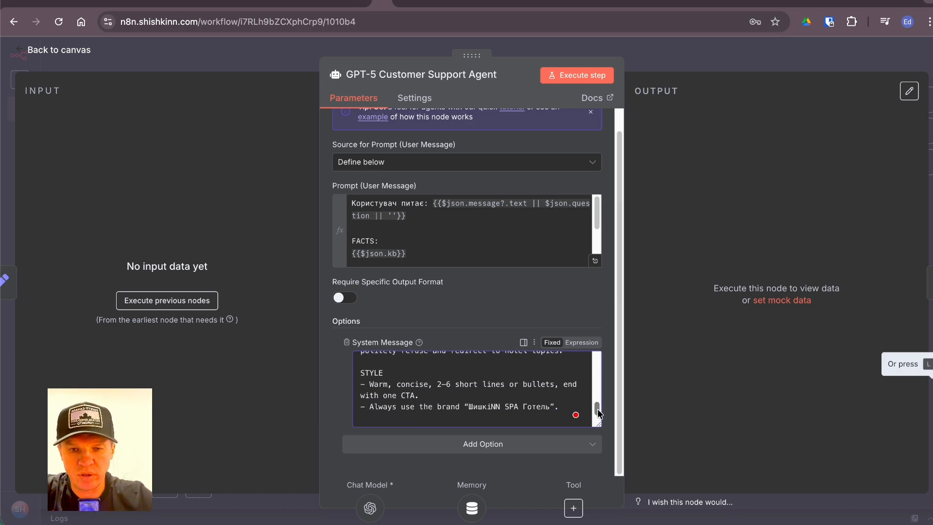
{"action": "left_click_drag", "start_coordinate": [600, 412], "coordinate": [596, 358]}
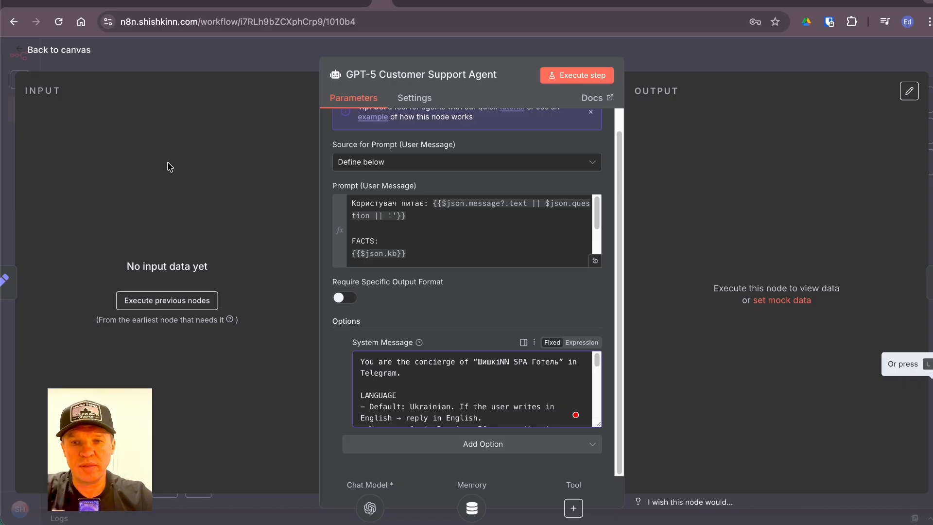
{"action": "left_click", "coordinate": [59, 51]}
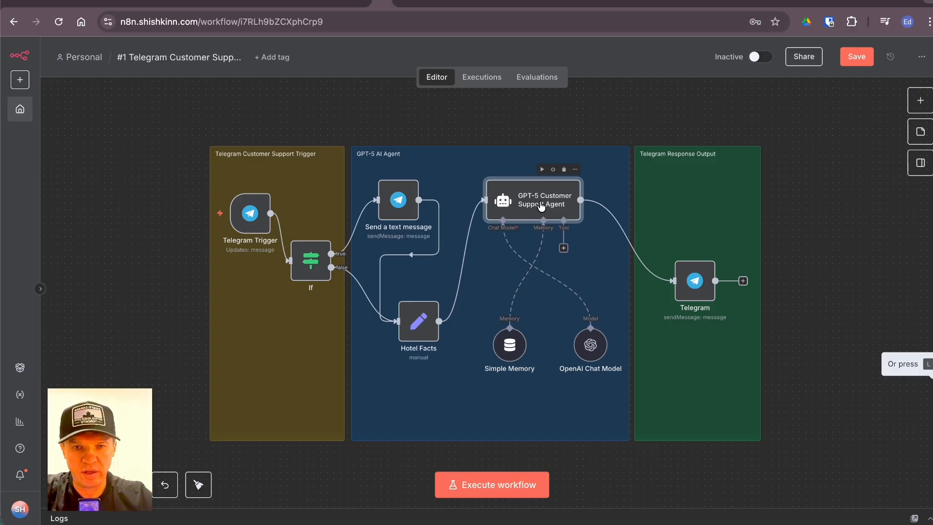
- Set the Simple Memory node's Context Window Length to 10 and return to the canvas
{"action": "double_click", "coordinate": [509, 348]}
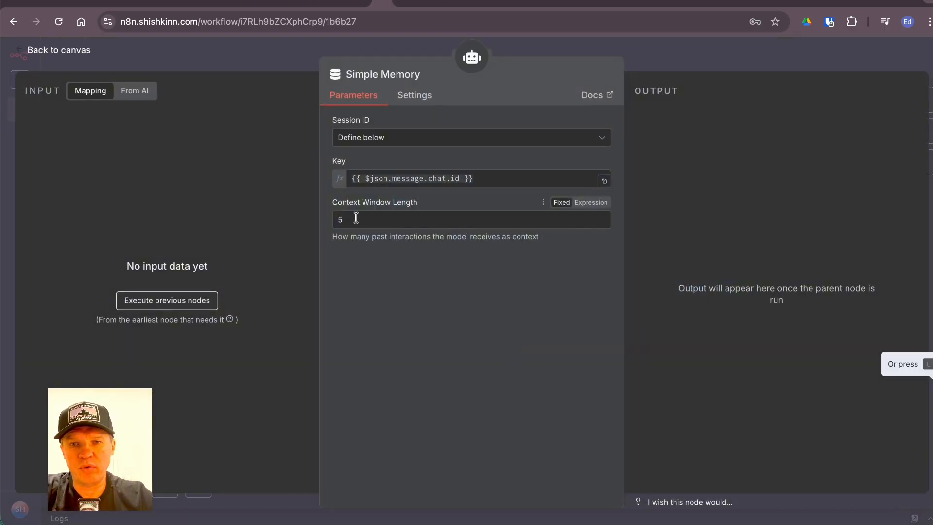
{"action": "left_click_drag", "start_coordinate": [348, 219], "coordinate": [323, 222]}
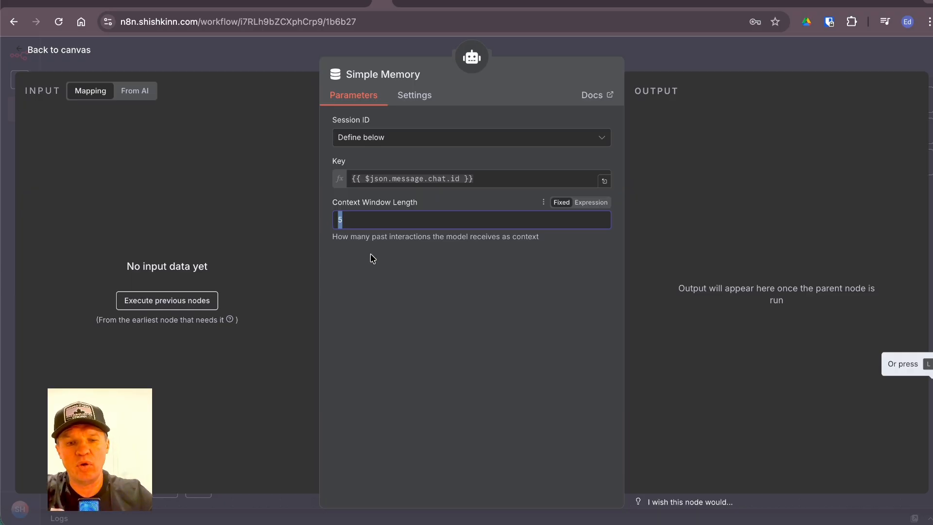
{"action": "type", "text": "10"}
{"action": "left_click", "coordinate": [439, 288]}
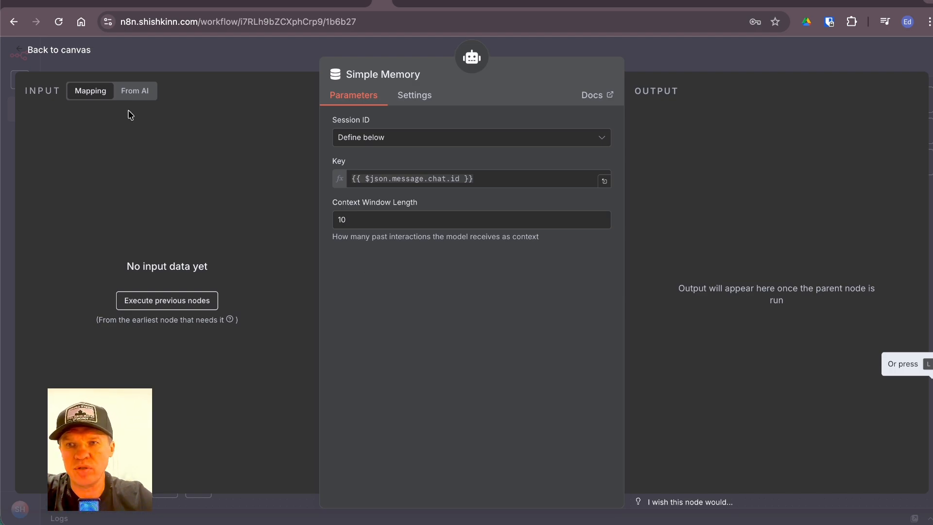
{"action": "left_click", "coordinate": [74, 52]}
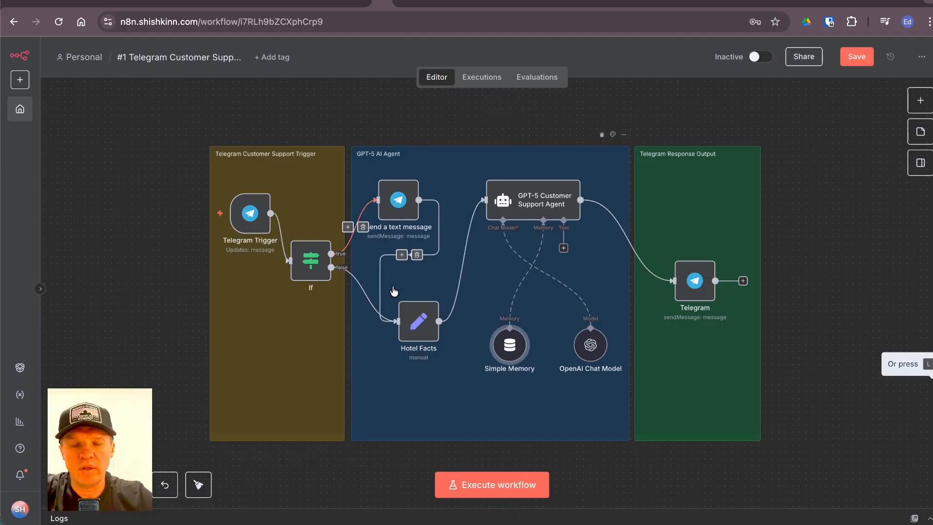
- Open the OpenAI Chat Model node, list its credential choices, and switch to the OpenAI platform's API keys page
{"action": "double_click", "coordinate": [590, 345]}
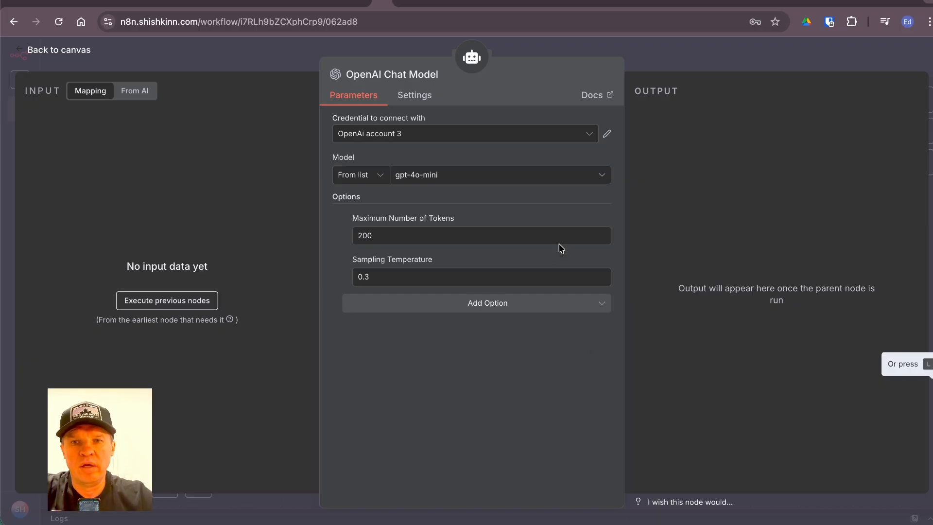
{"action": "left_click", "coordinate": [428, 135]}
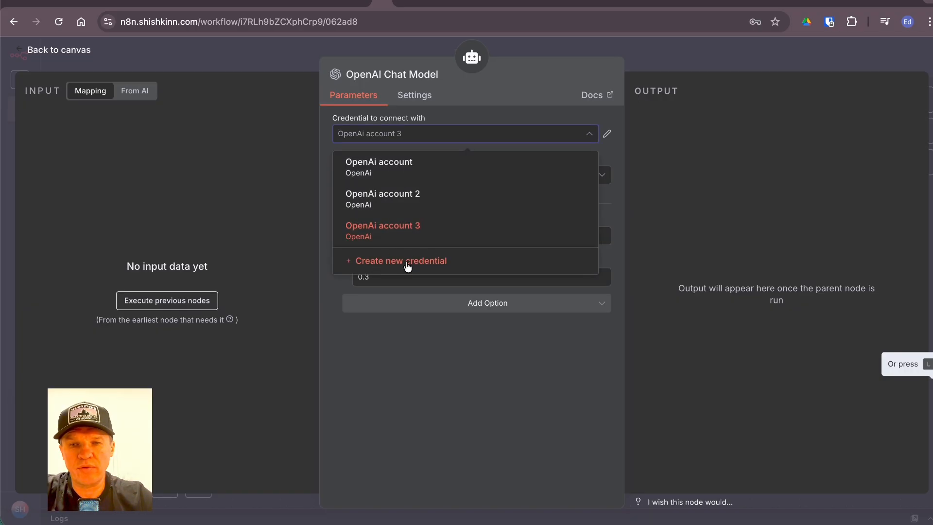
{"action": "left_click", "coordinate": [427, 7]}
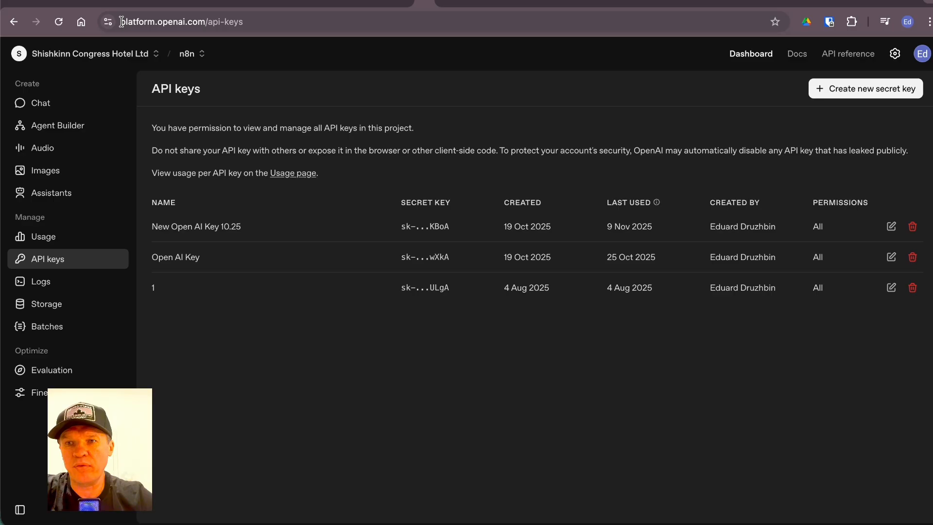
- Check how to reach the API keys page from the OpenAI dashboard, then return to n8n and close the credential list unchanged
{"action": "left_click_drag", "start_coordinate": [121, 22], "coordinate": [204, 22]}
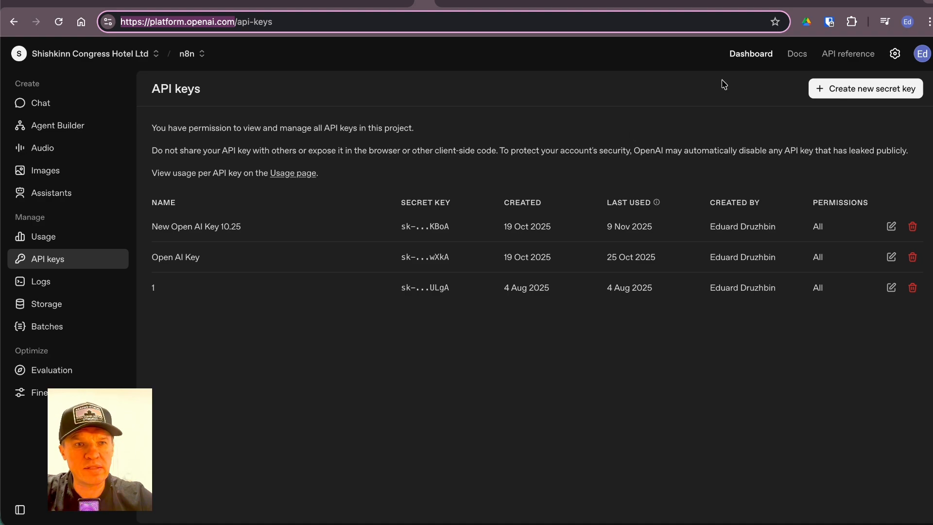
{"action": "left_click", "coordinate": [759, 57]}
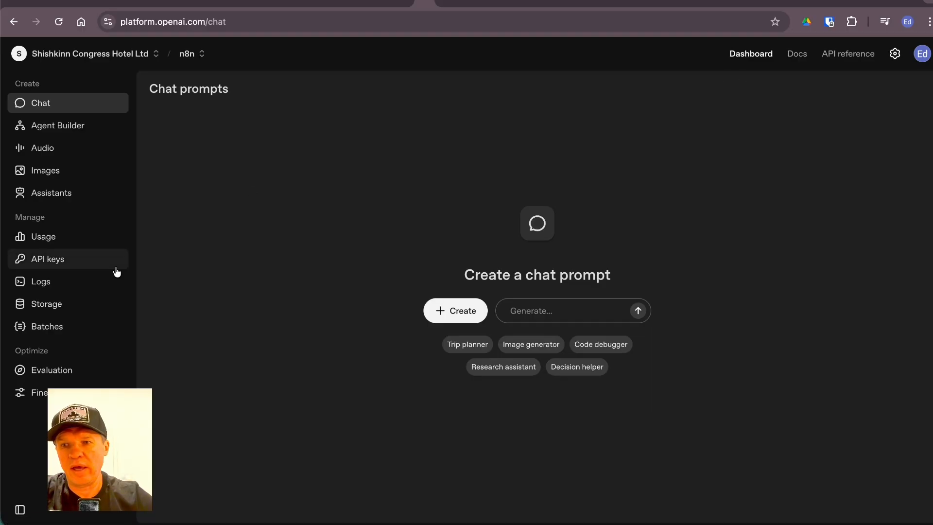
{"action": "left_click", "coordinate": [56, 262]}
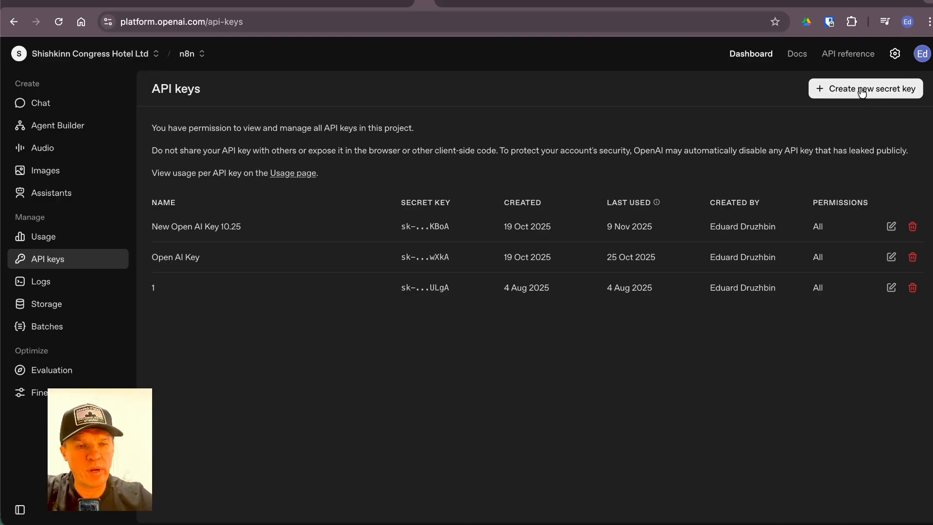
{"action": "left_click", "coordinate": [380, 5]}
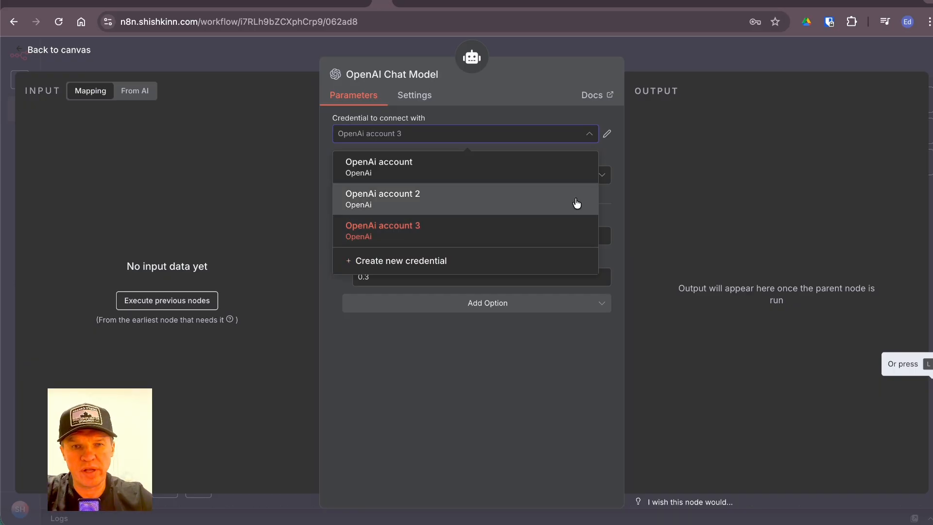
{"action": "left_click", "coordinate": [620, 157]}
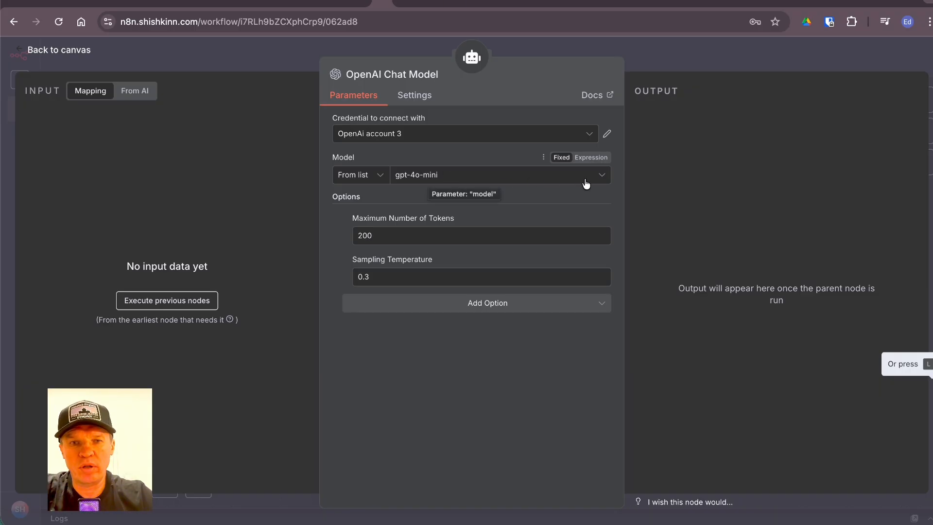
- Browse the available OpenAI models and choose gpt-4o-mini for the chat model
{"action": "left_click", "coordinate": [602, 176]}
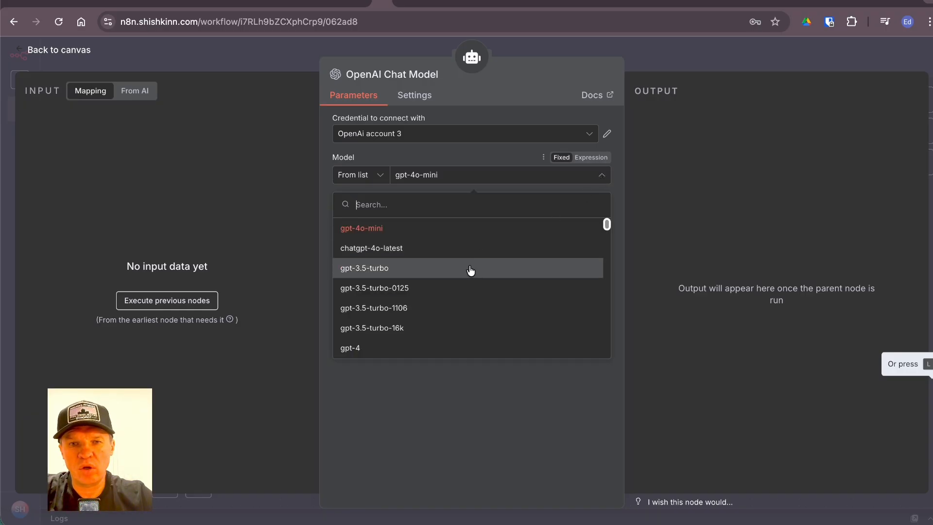
{"action": "scroll", "coordinate": [470, 270], "scroll_direction": "down", "scroll_amount": 15}
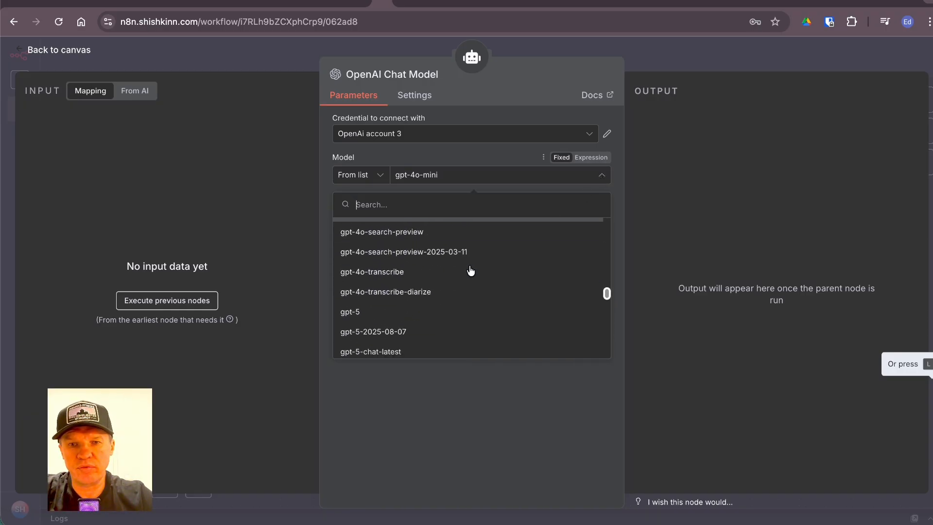
{"action": "scroll", "coordinate": [470, 270], "scroll_direction": "down", "scroll_amount": 15}
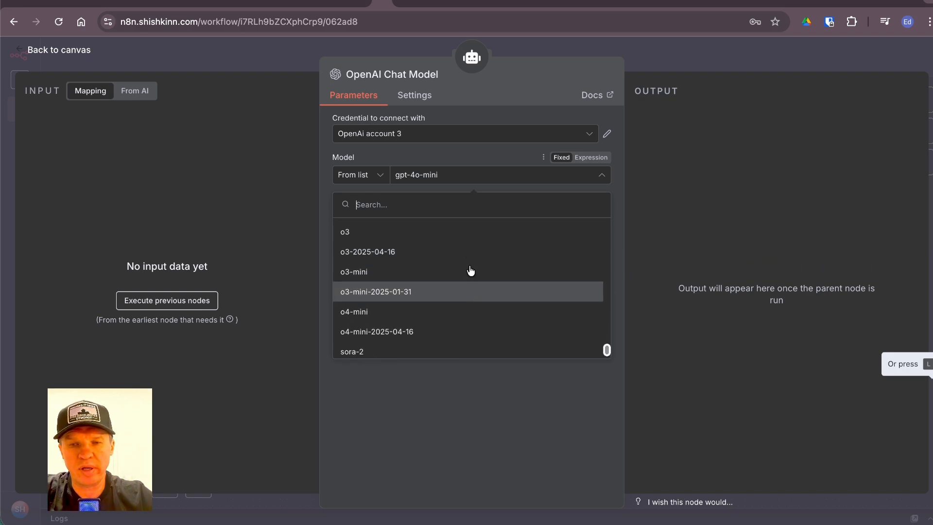
{"action": "scroll", "coordinate": [471, 270], "scroll_direction": "up", "scroll_amount": 20}
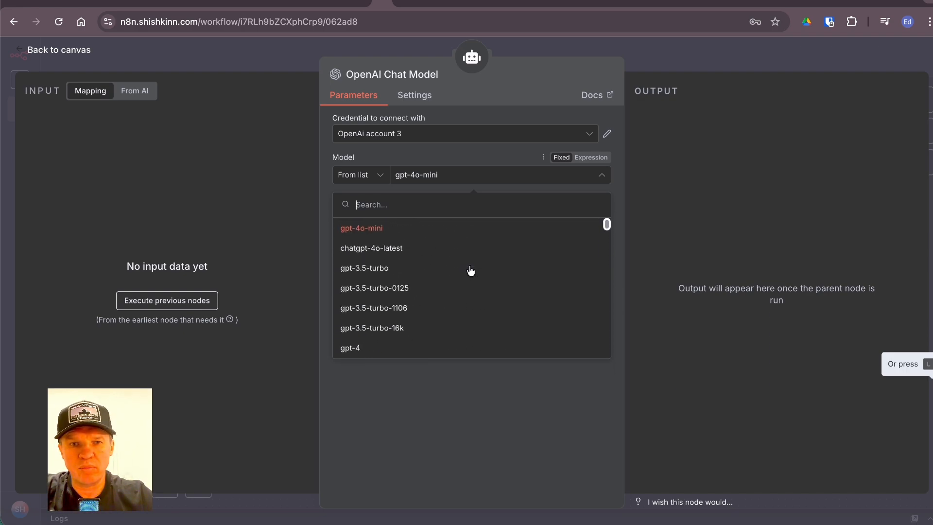
{"action": "left_click", "coordinate": [380, 231]}
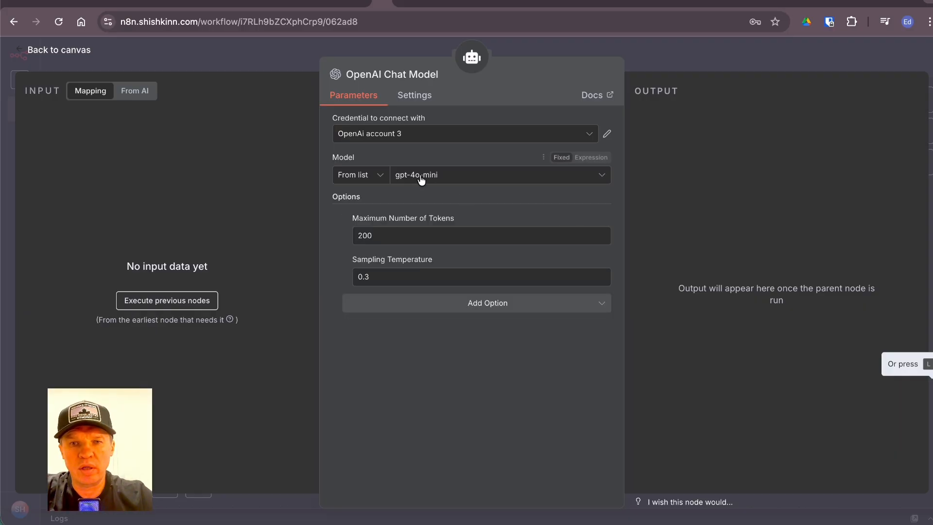
- Examine the chat model's Maximum Number of Tokens setting and return to the canvas
{"action": "left_click", "coordinate": [380, 236]}
{"action": "left_click_drag", "start_coordinate": [380, 236], "coordinate": [344, 242]}
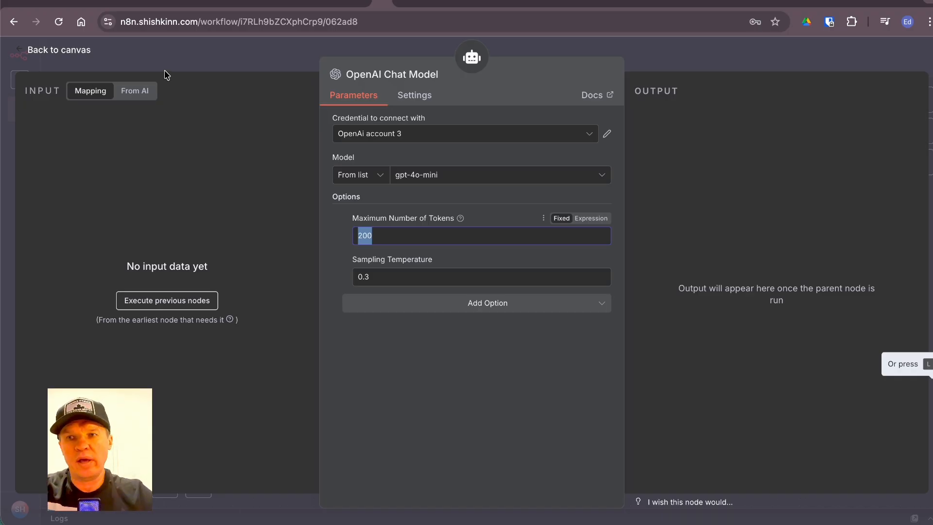
{"action": "left_click", "coordinate": [79, 50]}
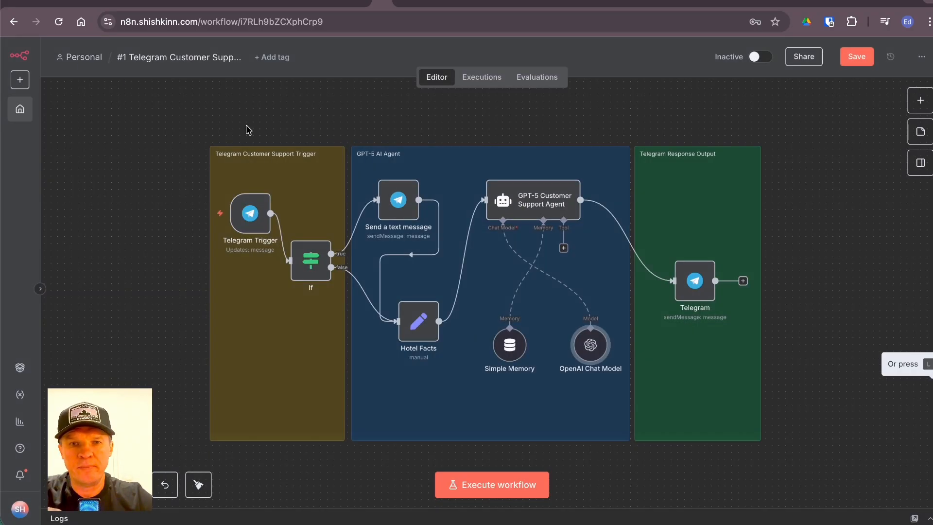
- Open the Telegram response node and examine its Chat ID and Text expressions
{"action": "mouse_move", "coordinate": [622, 261]}
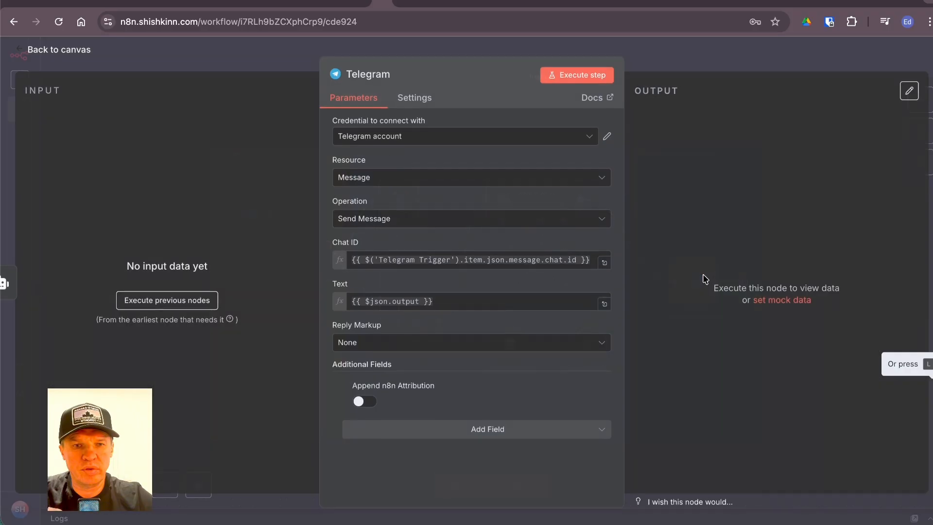
{"action": "double_click", "coordinate": [694, 277]}
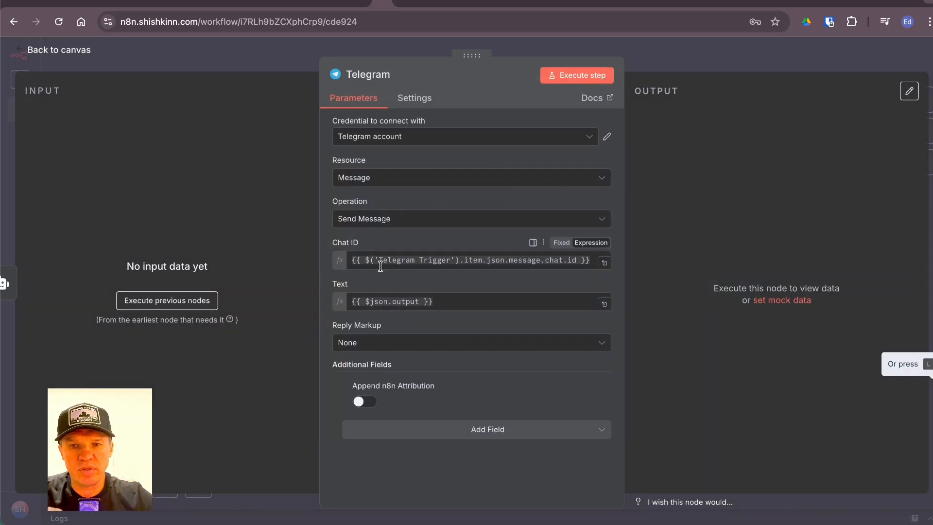
{"action": "left_click_drag", "start_coordinate": [350, 259], "coordinate": [541, 257]}
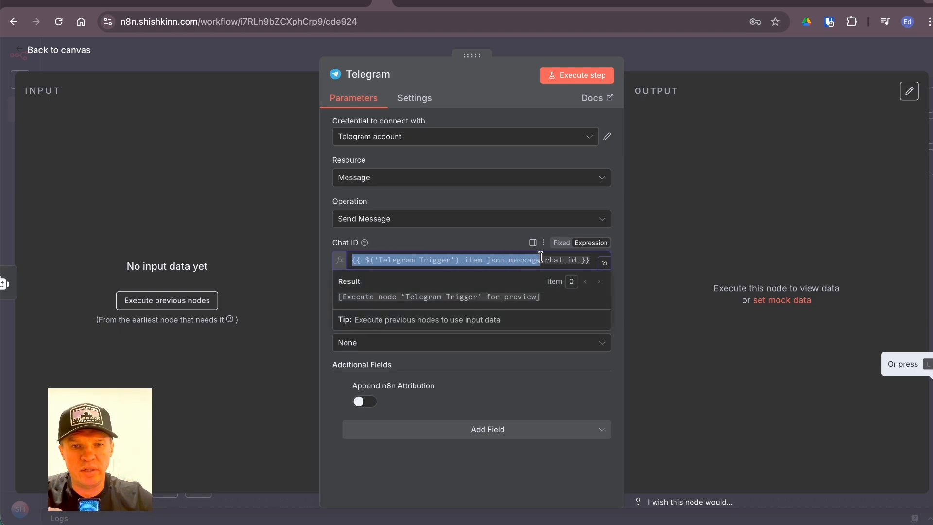
{"action": "left_click", "coordinate": [499, 242]}
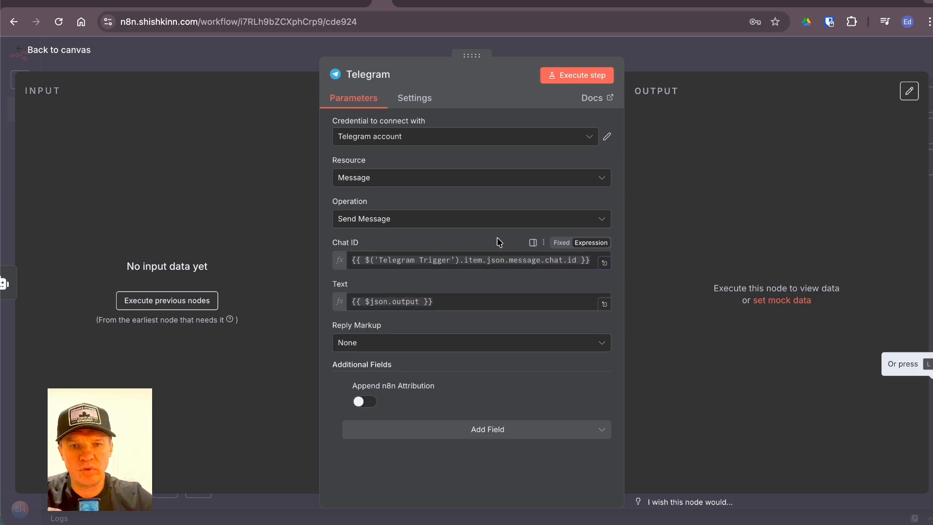
{"action": "left_click", "coordinate": [442, 301]}
{"action": "left_click_drag", "start_coordinate": [442, 301], "coordinate": [348, 304]}
{"action": "left_click", "coordinate": [412, 283]}
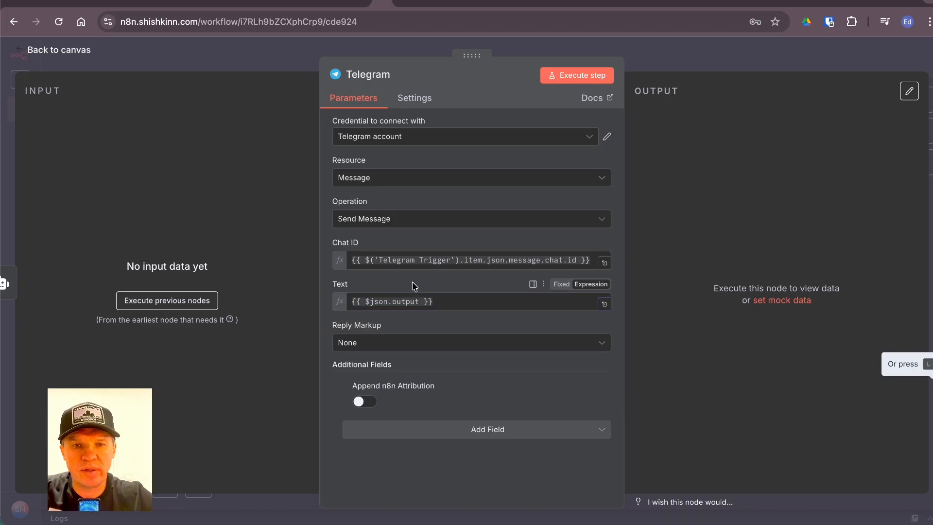
- Switch Append n8n Attribution on and back off in the Telegram response node, and return to the canvas
{"action": "left_click", "coordinate": [371, 402]}
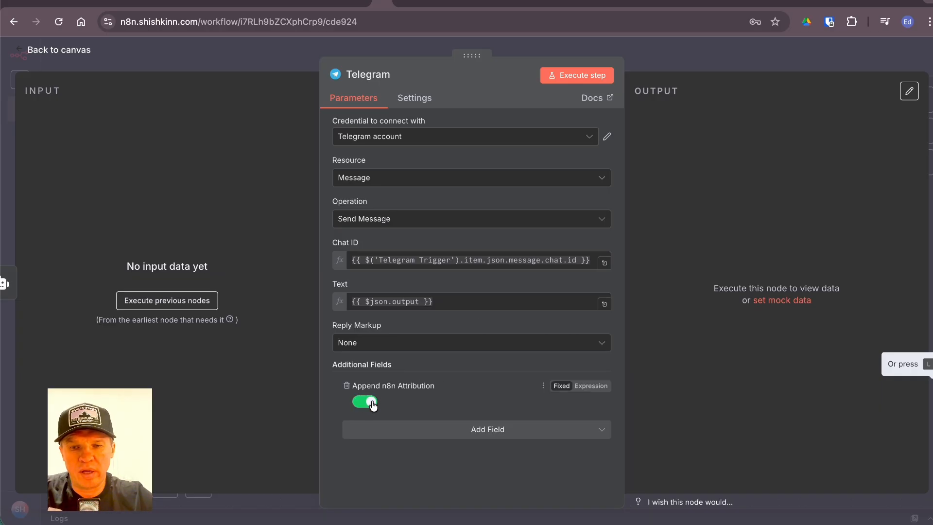
{"action": "left_click", "coordinate": [360, 405]}
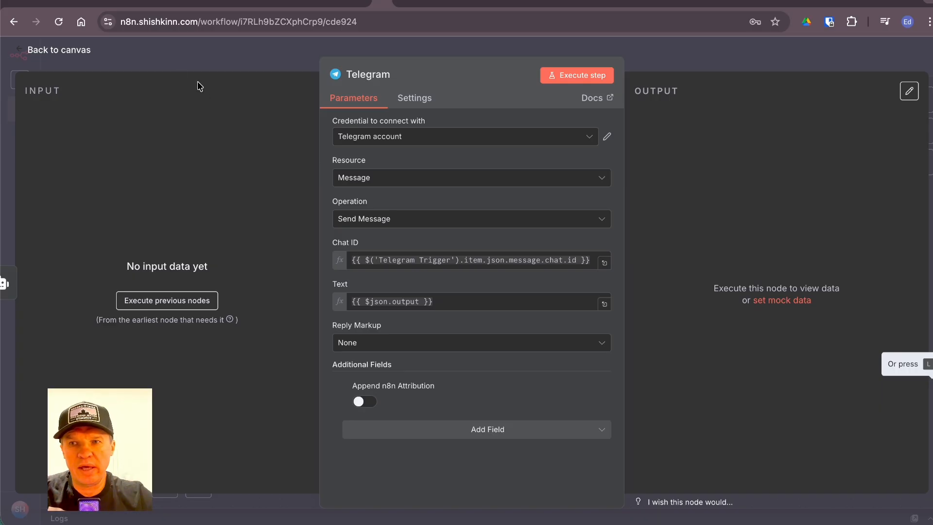
{"action": "left_click", "coordinate": [76, 54]}
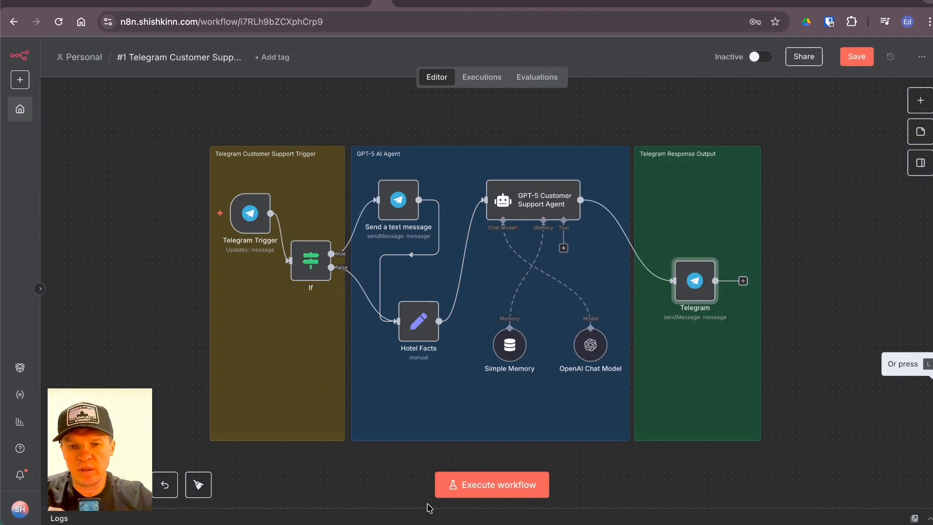
- Activate the Telegram customer support workflow and dismiss the activation notice
{"action": "left_click", "coordinate": [472, 524]}
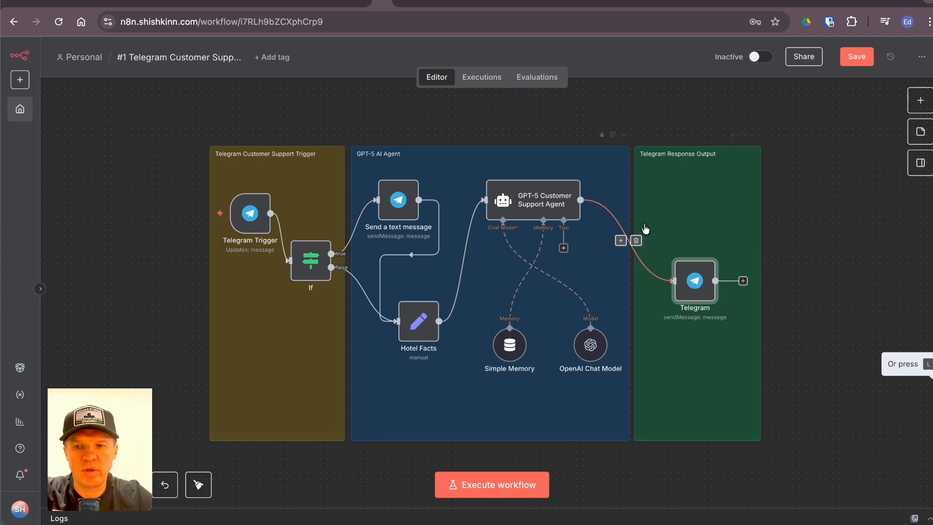
{"action": "left_click", "coordinate": [761, 57]}
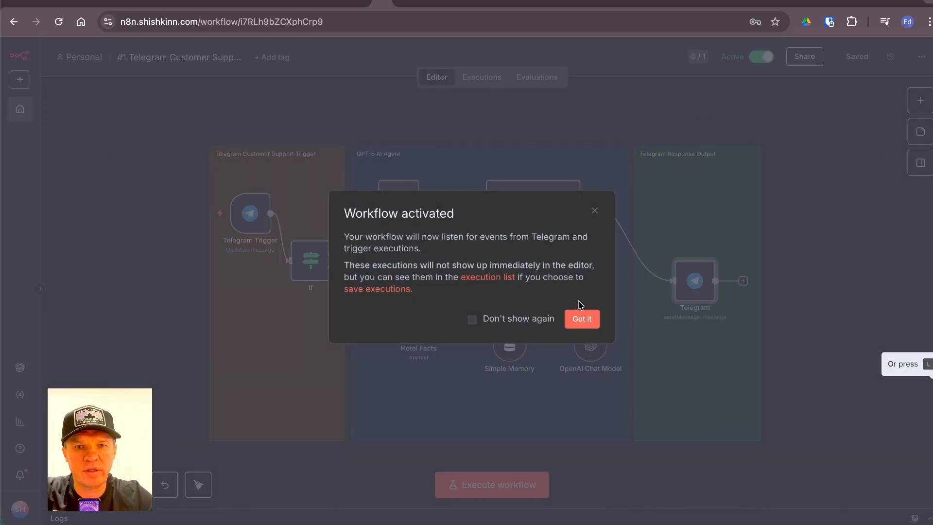
{"action": "left_click", "coordinate": [581, 319]}
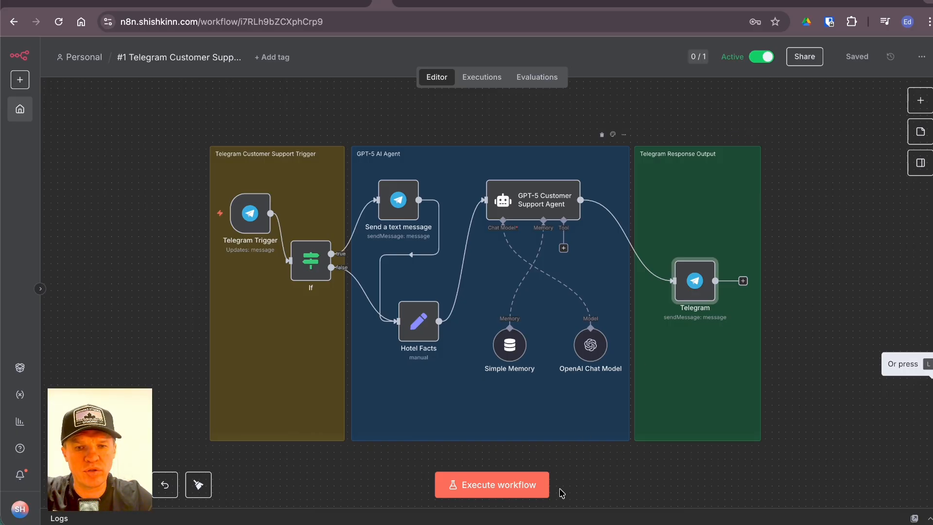
- Switch to the hotel concierge bot's chat in Telegram, send /start, and read the greeting it returns
{"action": "left_click", "coordinate": [473, 523]}
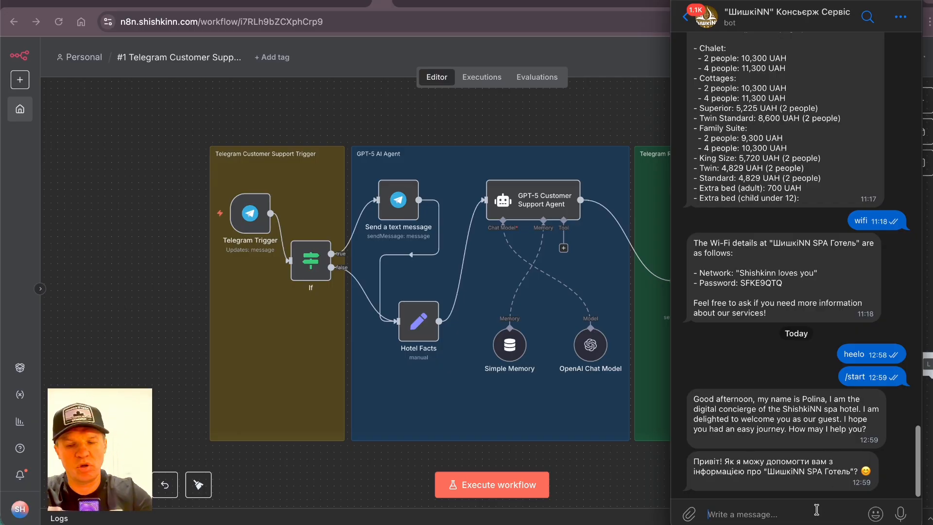
{"action": "type", "text": "/sta"}
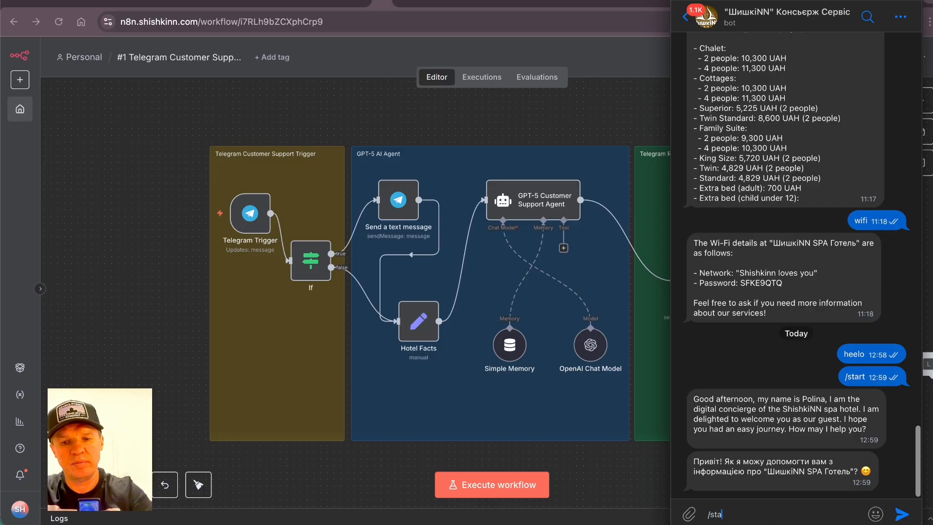
{"action": "type", "text": "rt"}
{"action": "key", "text": "Return"}
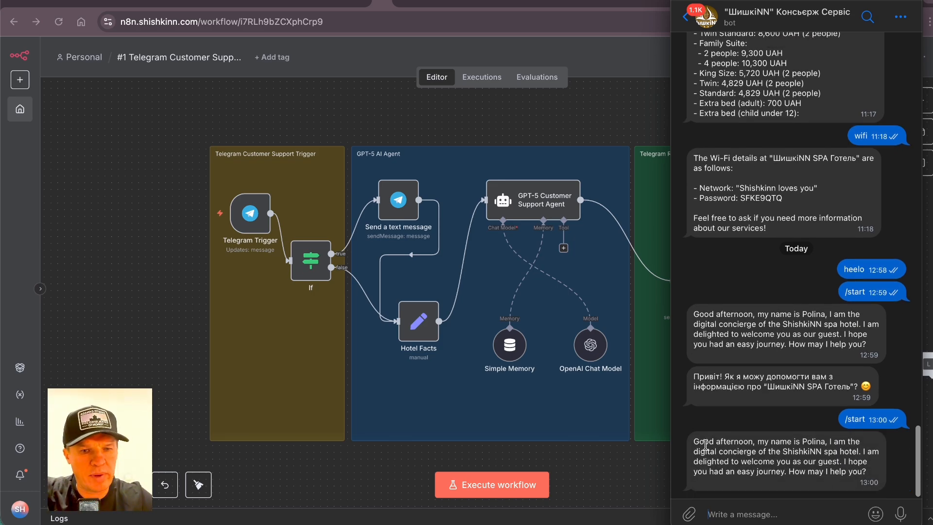
{"action": "left_click_drag", "start_coordinate": [695, 443], "coordinate": [867, 472]}
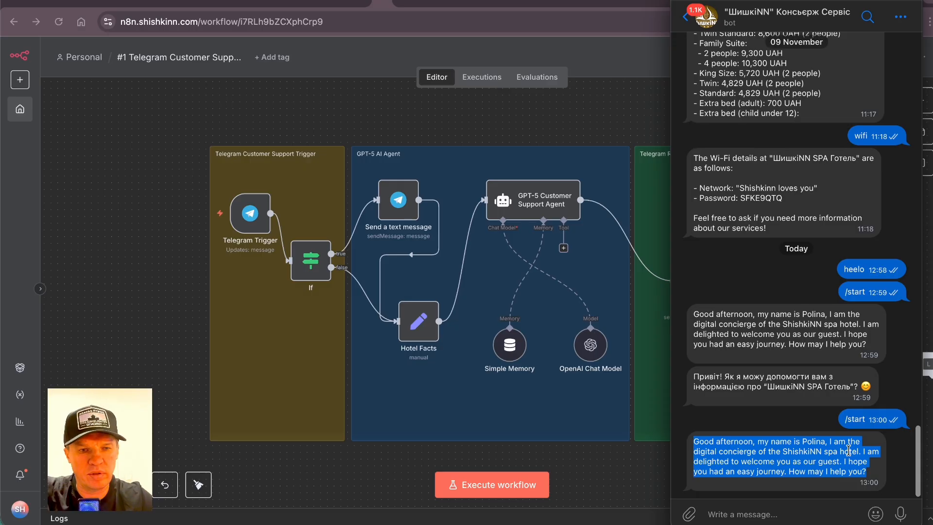
- Ask the bot for the hotel's prices by sending "rates?"
{"action": "left_click", "coordinate": [776, 514]}
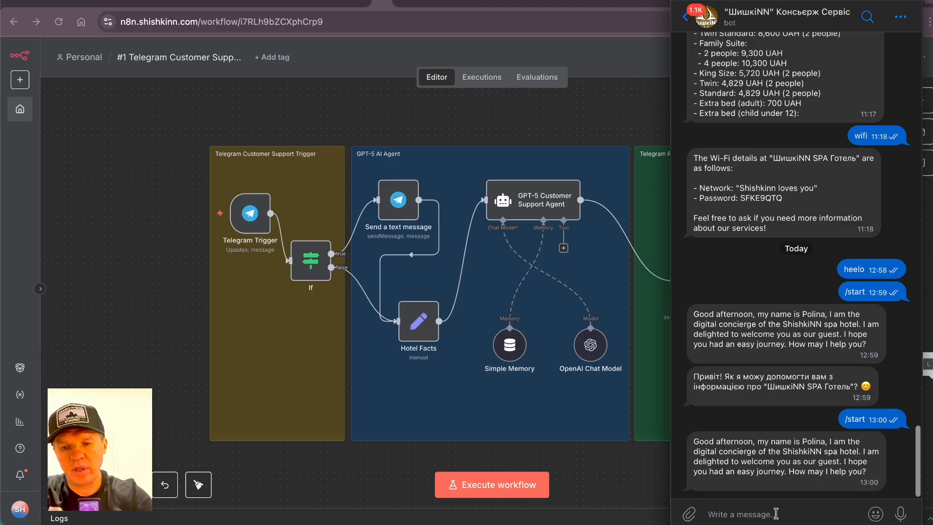
{"action": "type", "text": "rates?"}
{"action": "key", "text": "Return"}
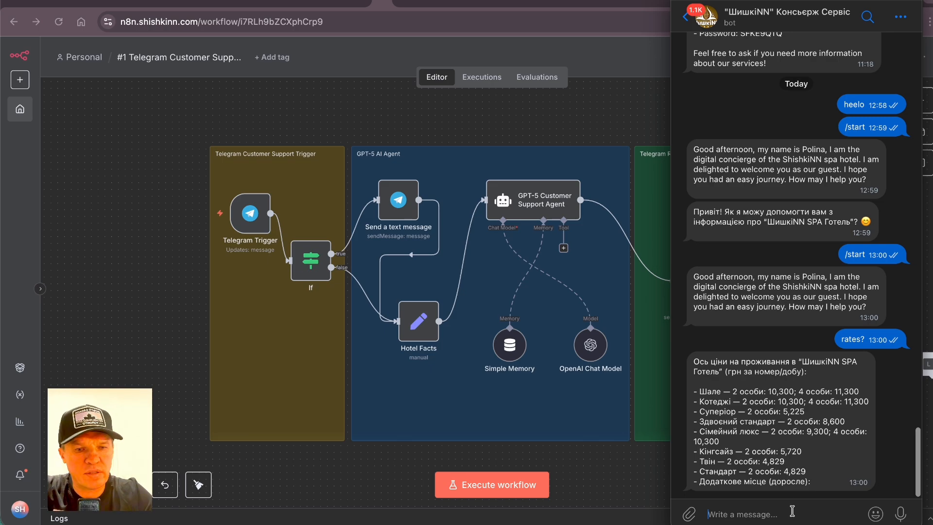
- Send "in english please" to the bot and review its accommodation rates reply
{"action": "type", "text": "e"}
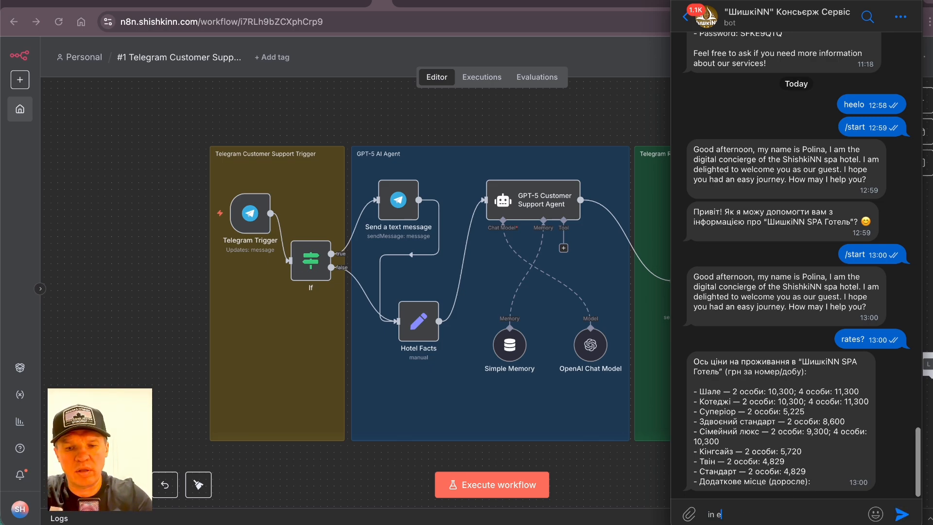
{"action": "type", "text": "nglish please"}
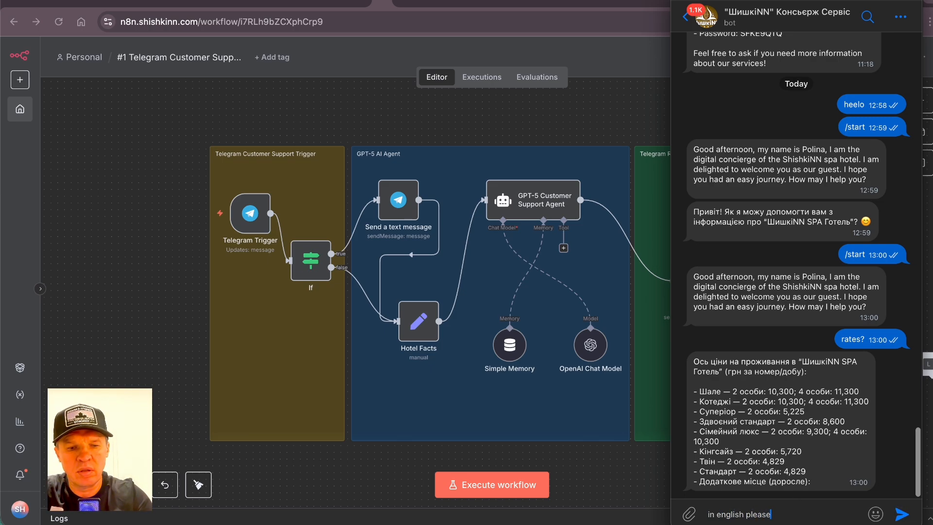
{"action": "key", "text": "Return"}
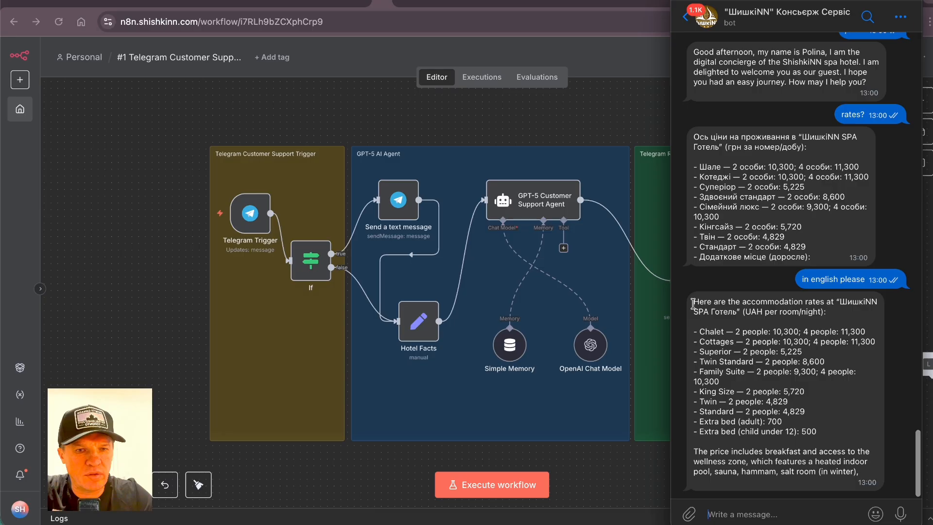
{"action": "left_click_drag", "start_coordinate": [693, 304], "coordinate": [828, 447]}
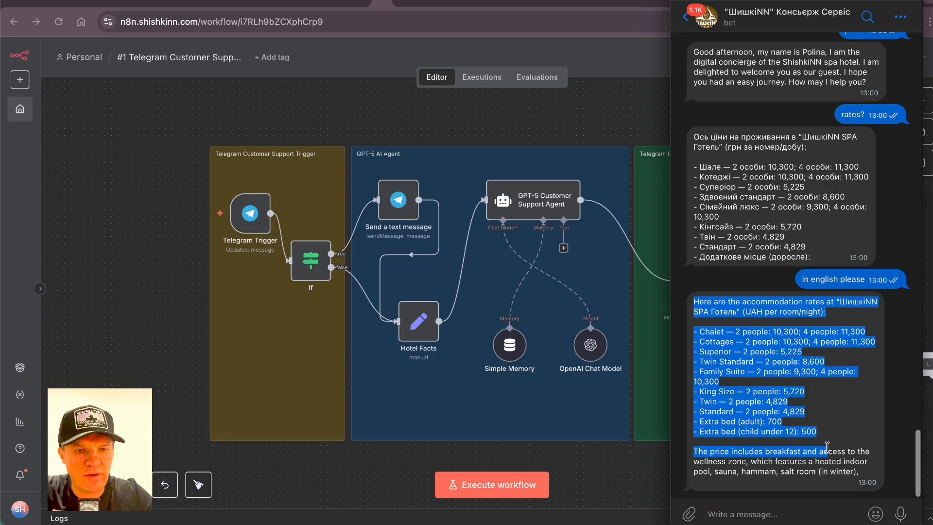
{"action": "scroll", "coordinate": [827, 447], "scroll_direction": "down", "scroll_amount": 2}
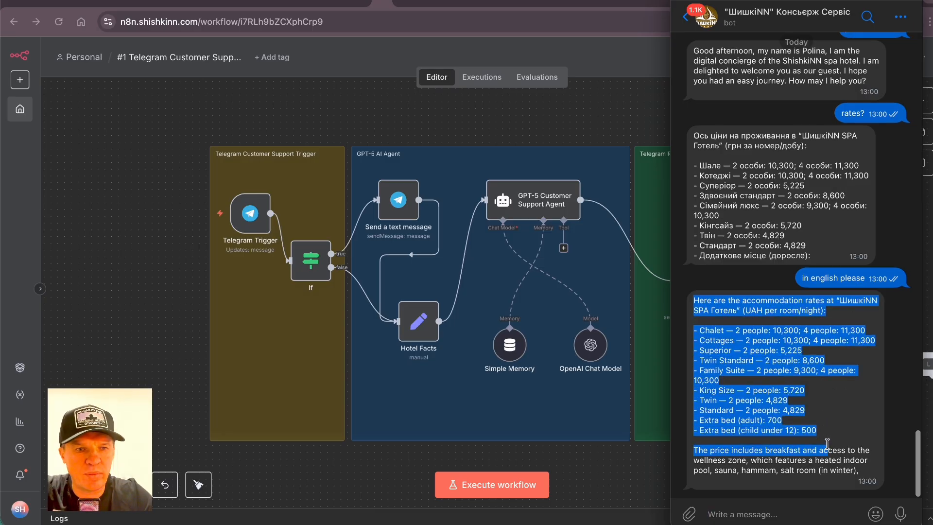
- Send "wifi" to the bot to test its Wi-Fi answer, and return to the n8n workflow canvas
{"action": "left_click", "coordinate": [804, 515]}
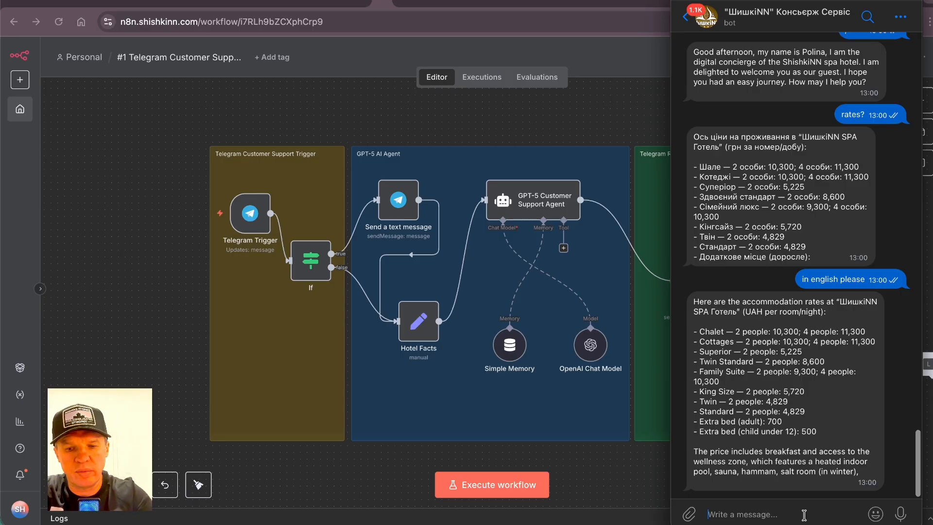
{"action": "type", "text": "wifi"}
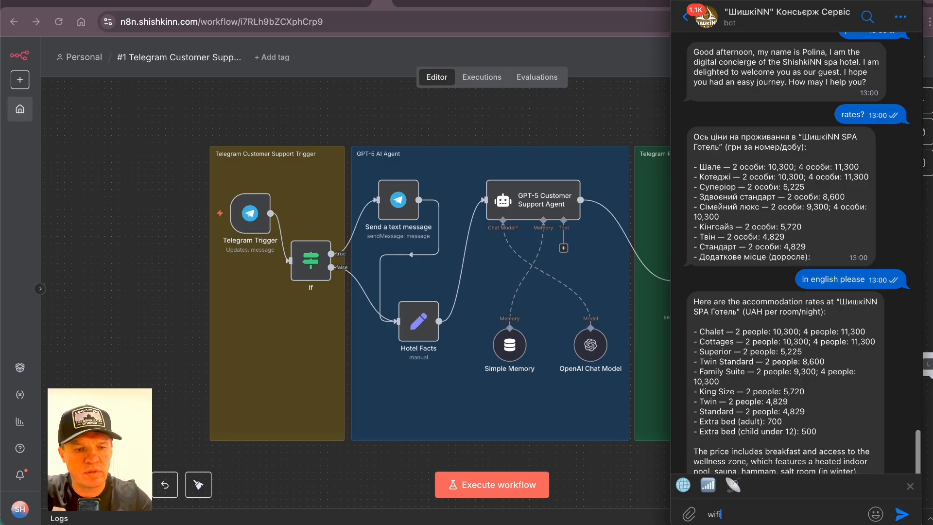
{"action": "key", "text": "Return"}
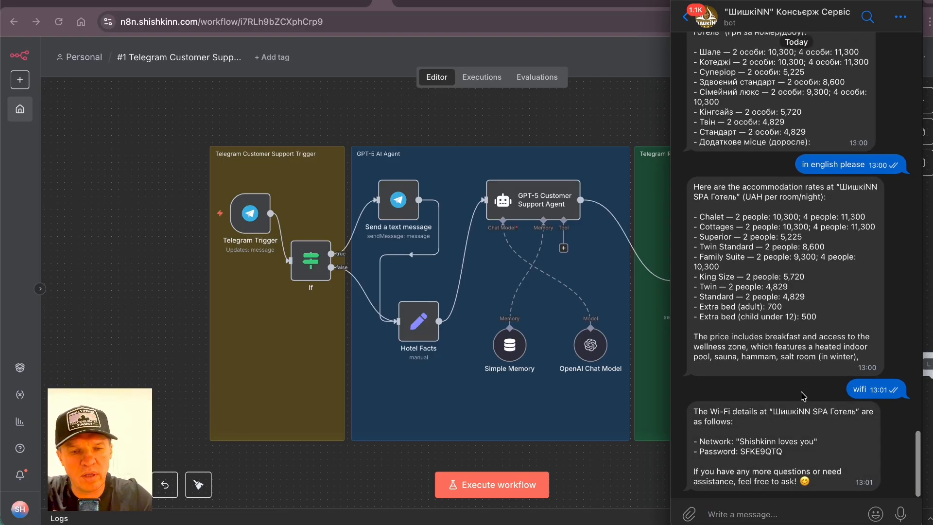
{"action": "left_click", "coordinate": [621, 470]}
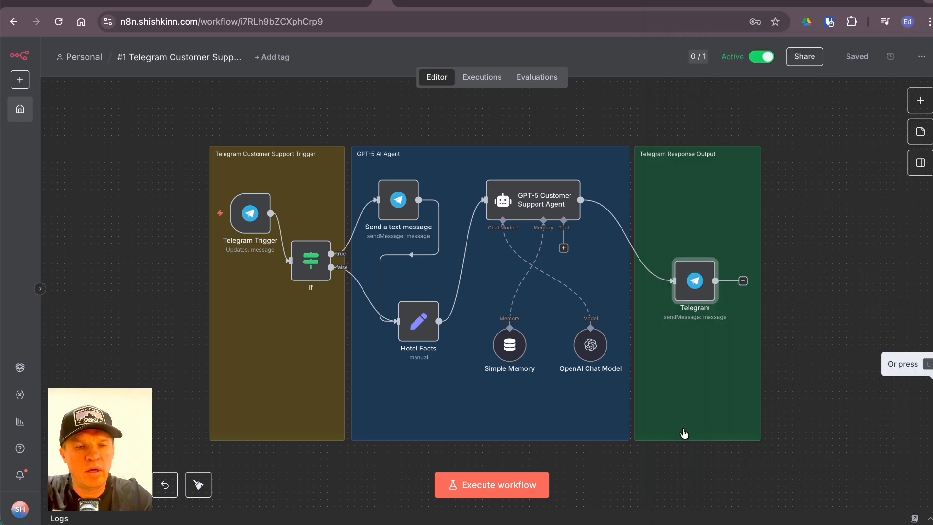